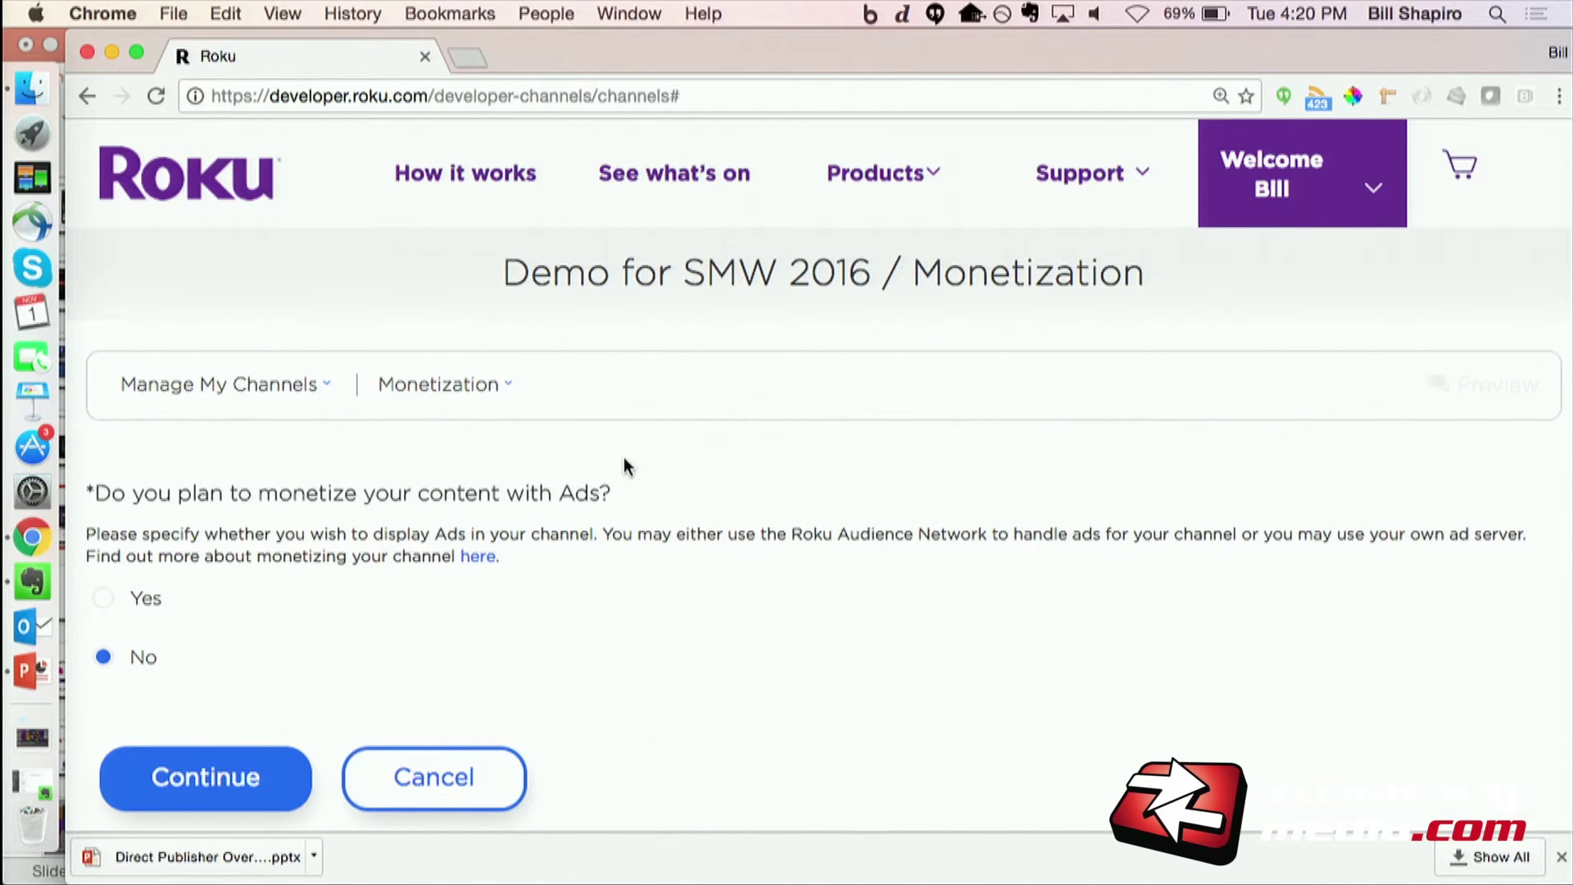
Step: Choose Yes to monetize the Demo for SMW 2016 channel with ads
scroll(624, 460, down, 4)
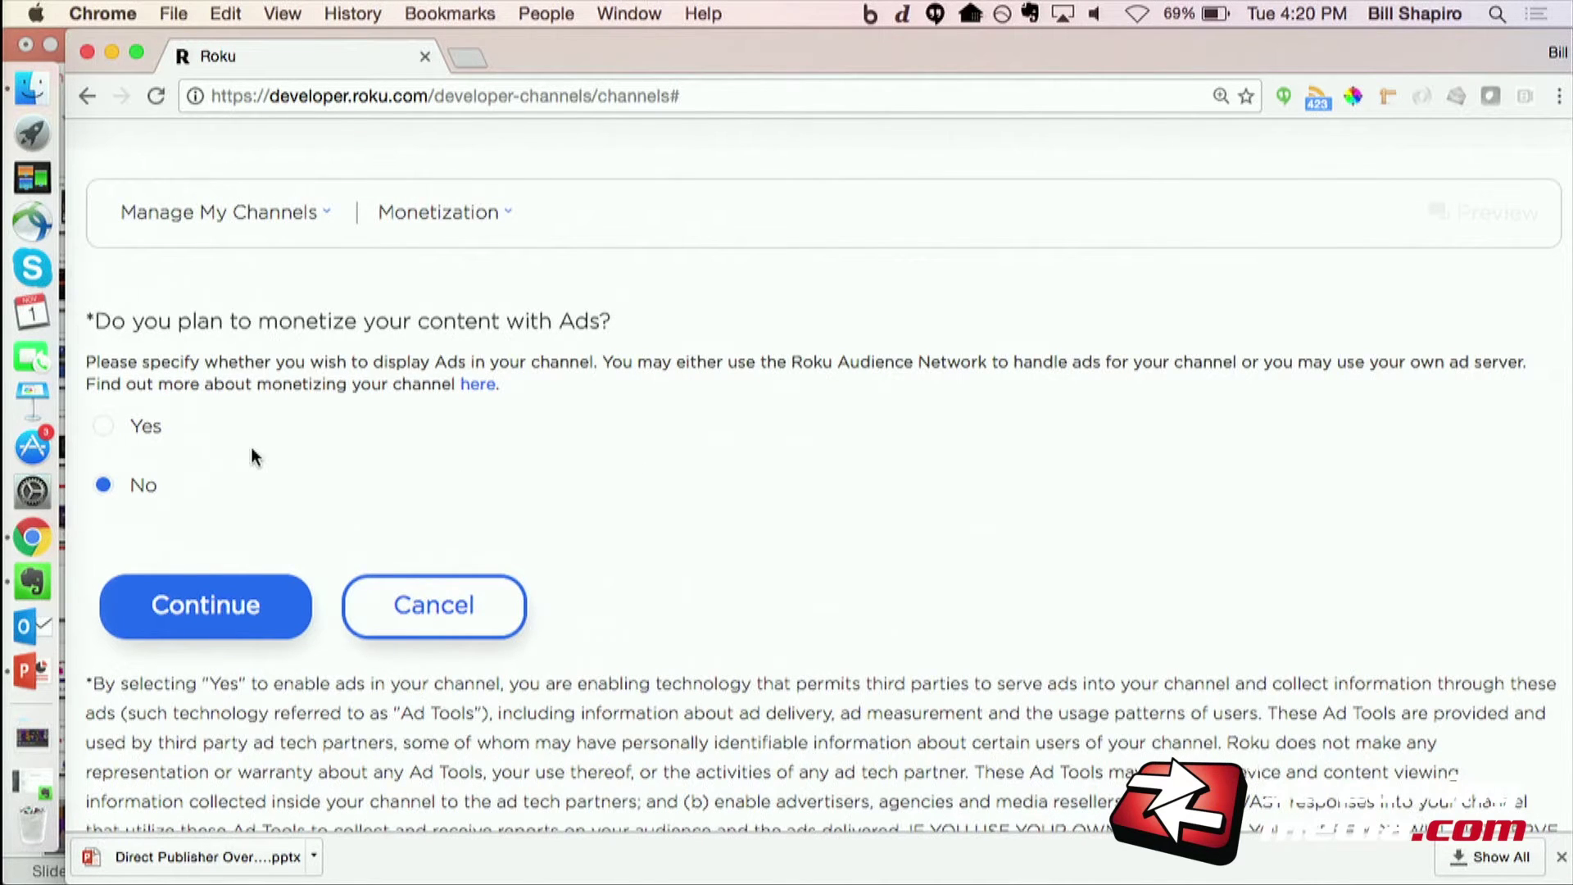
click(103, 427)
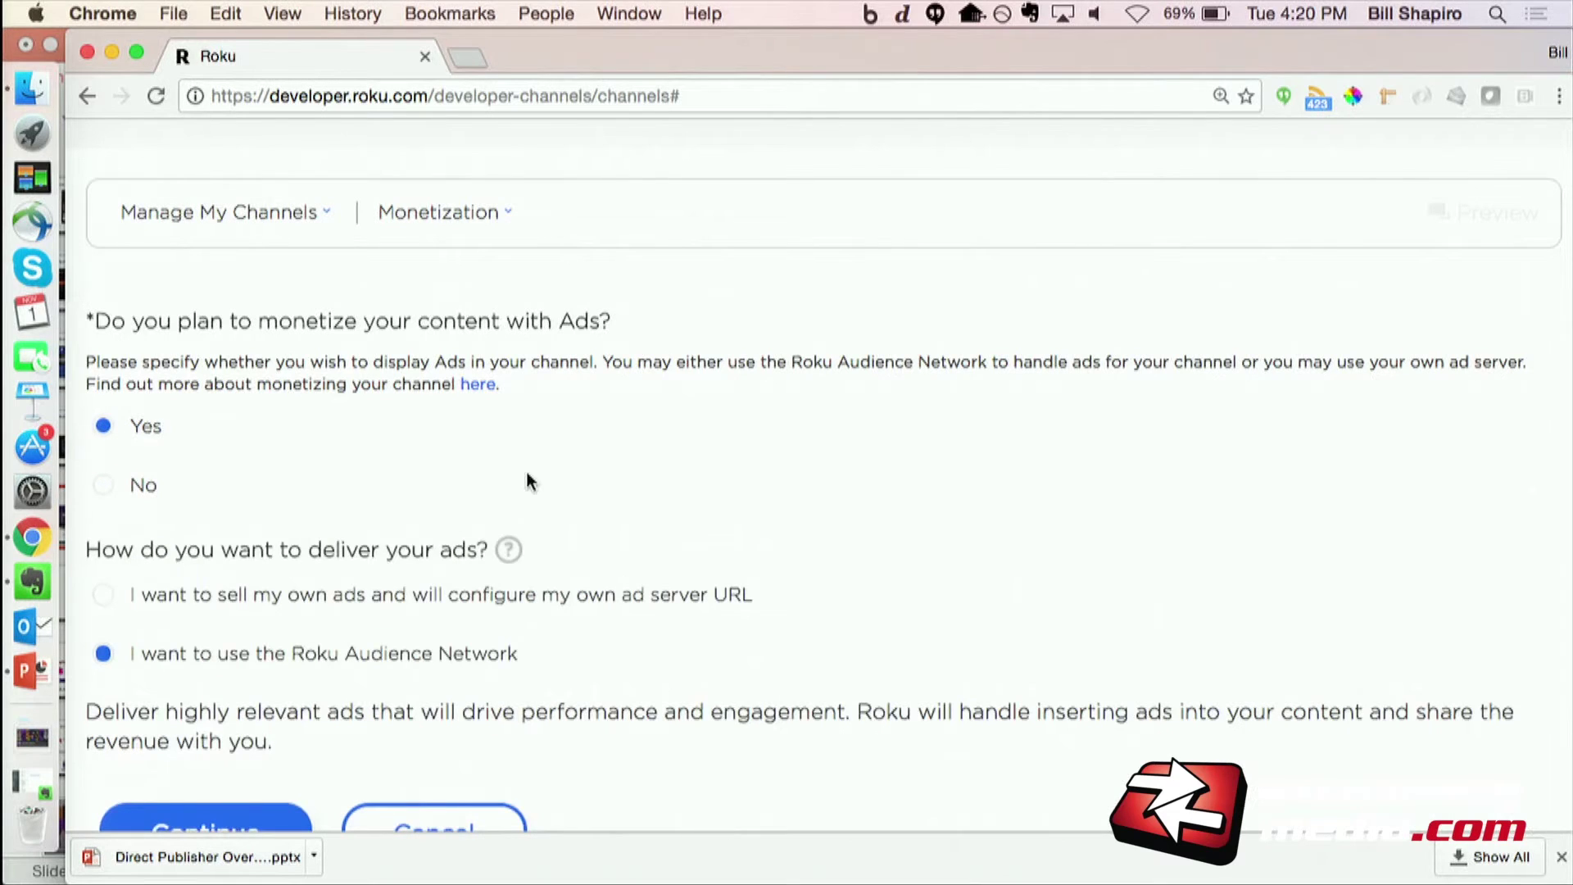
scroll(350, 516, down, 3)
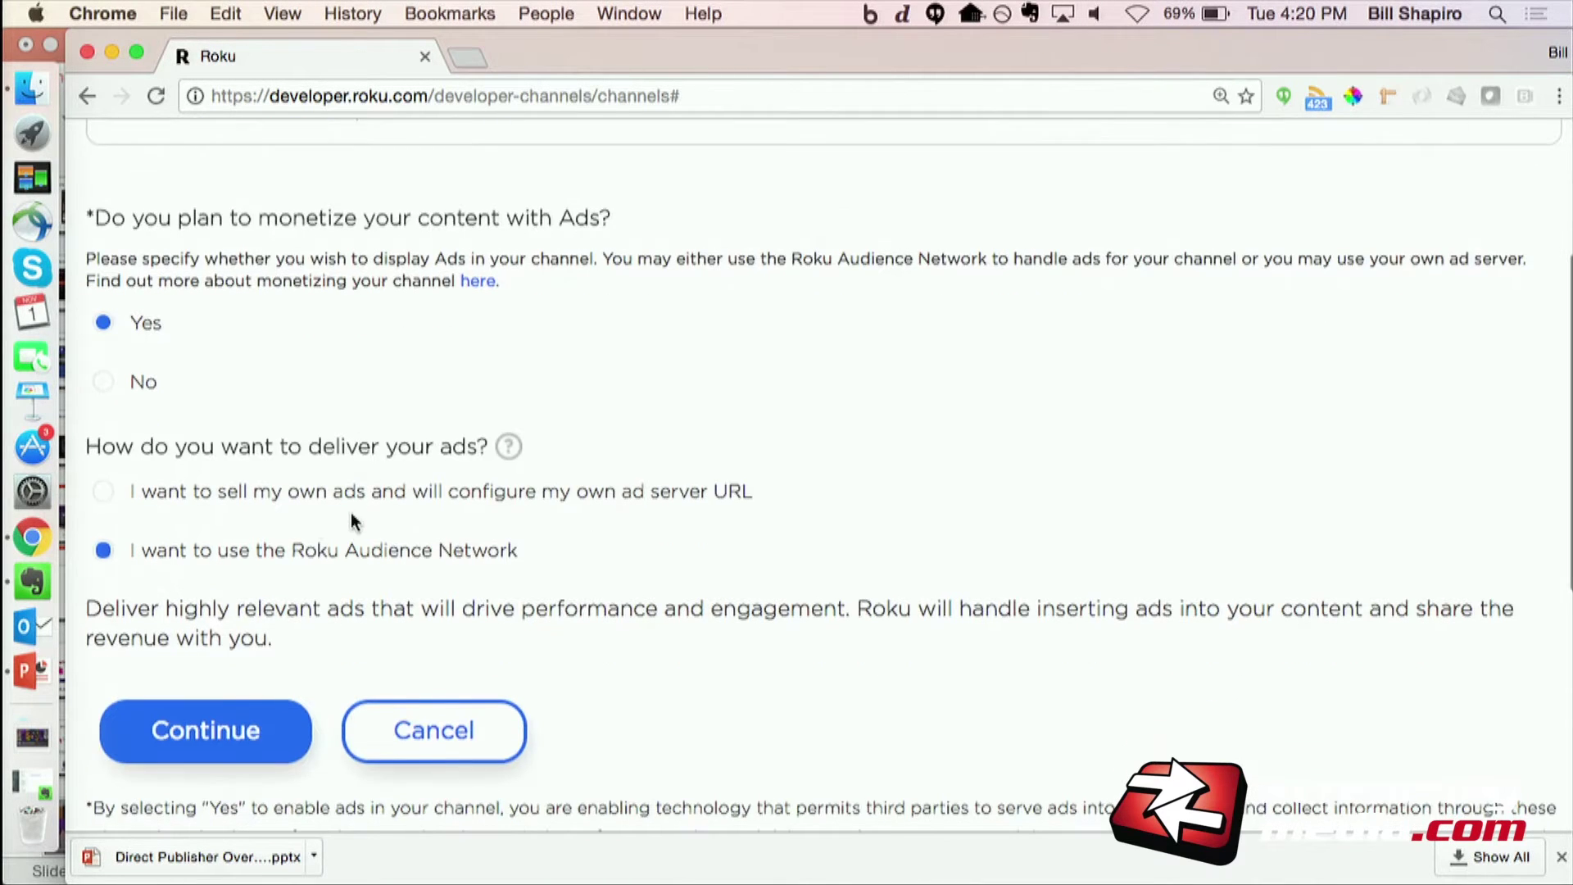
click(103, 496)
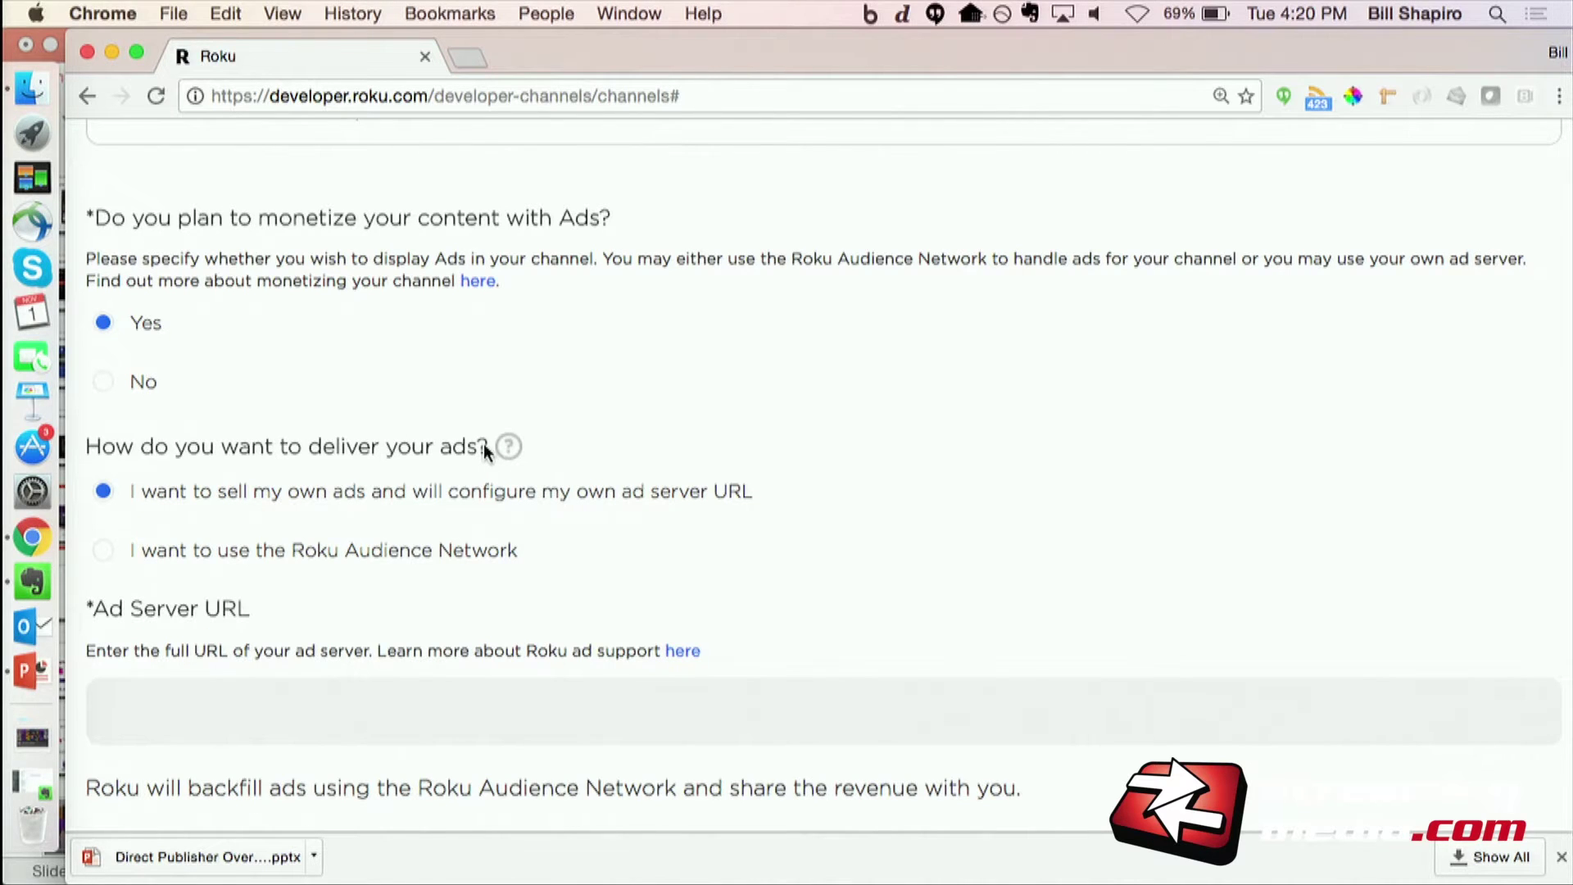
scroll(483, 444, down, 2)
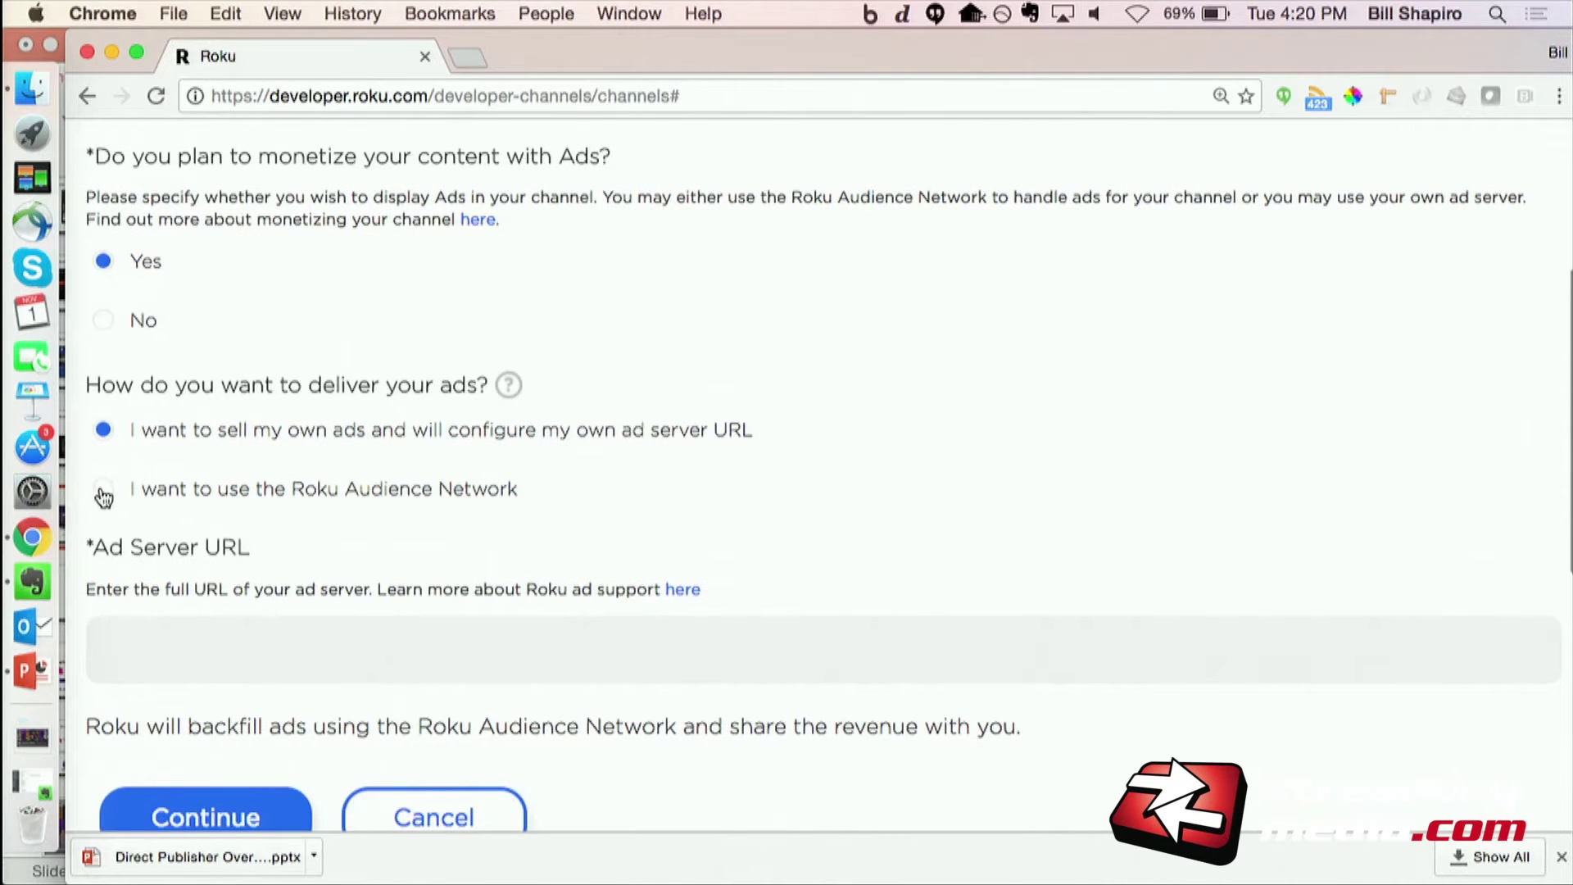
click(103, 492)
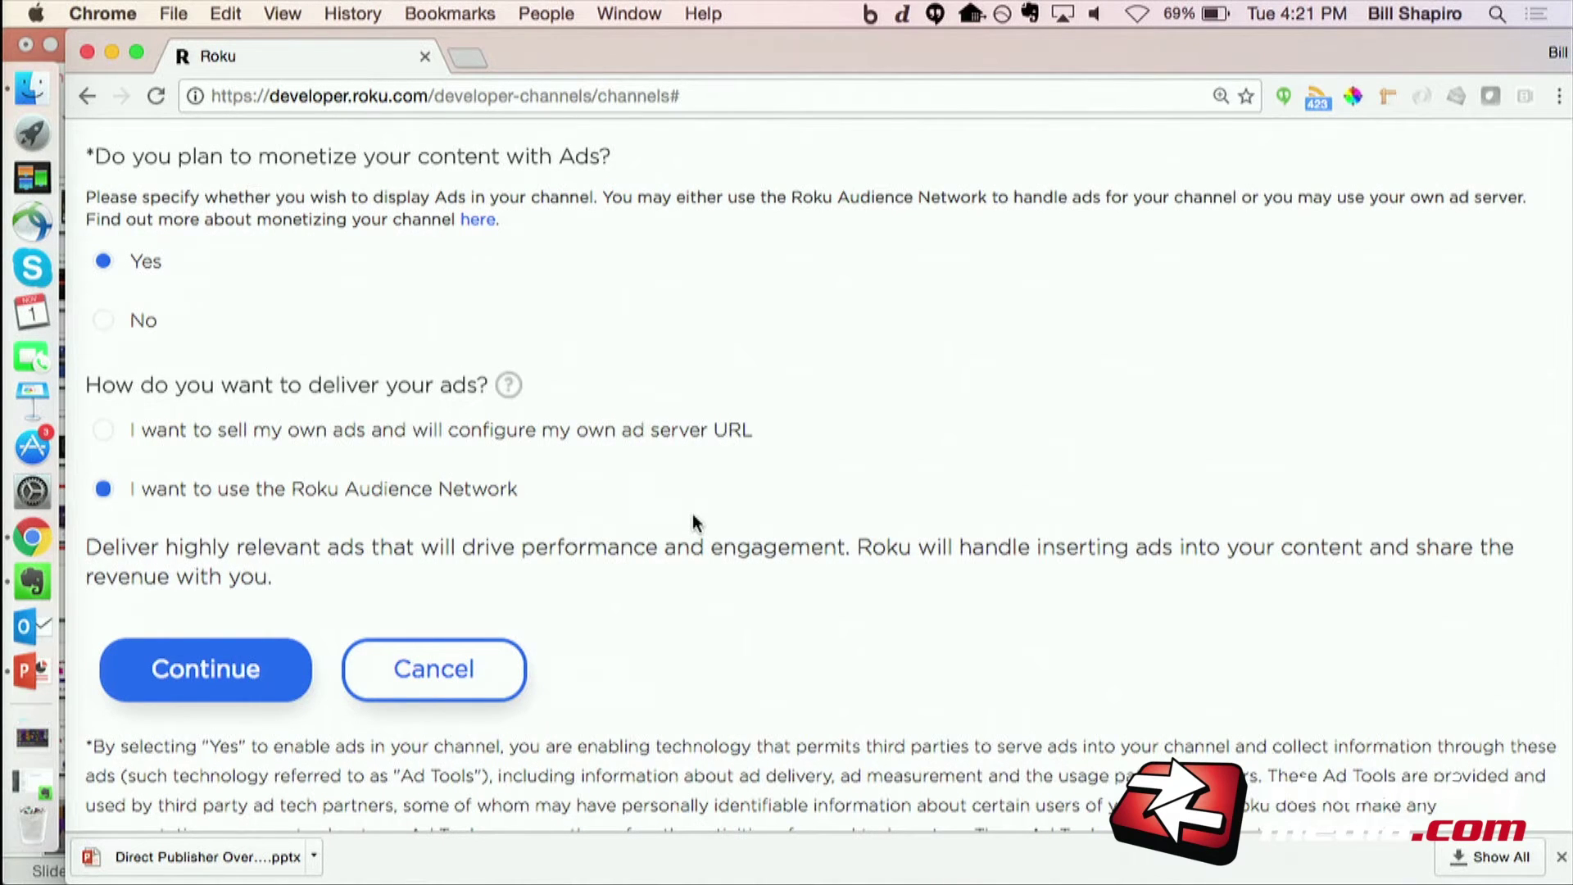
scroll(692, 523, down, 2)
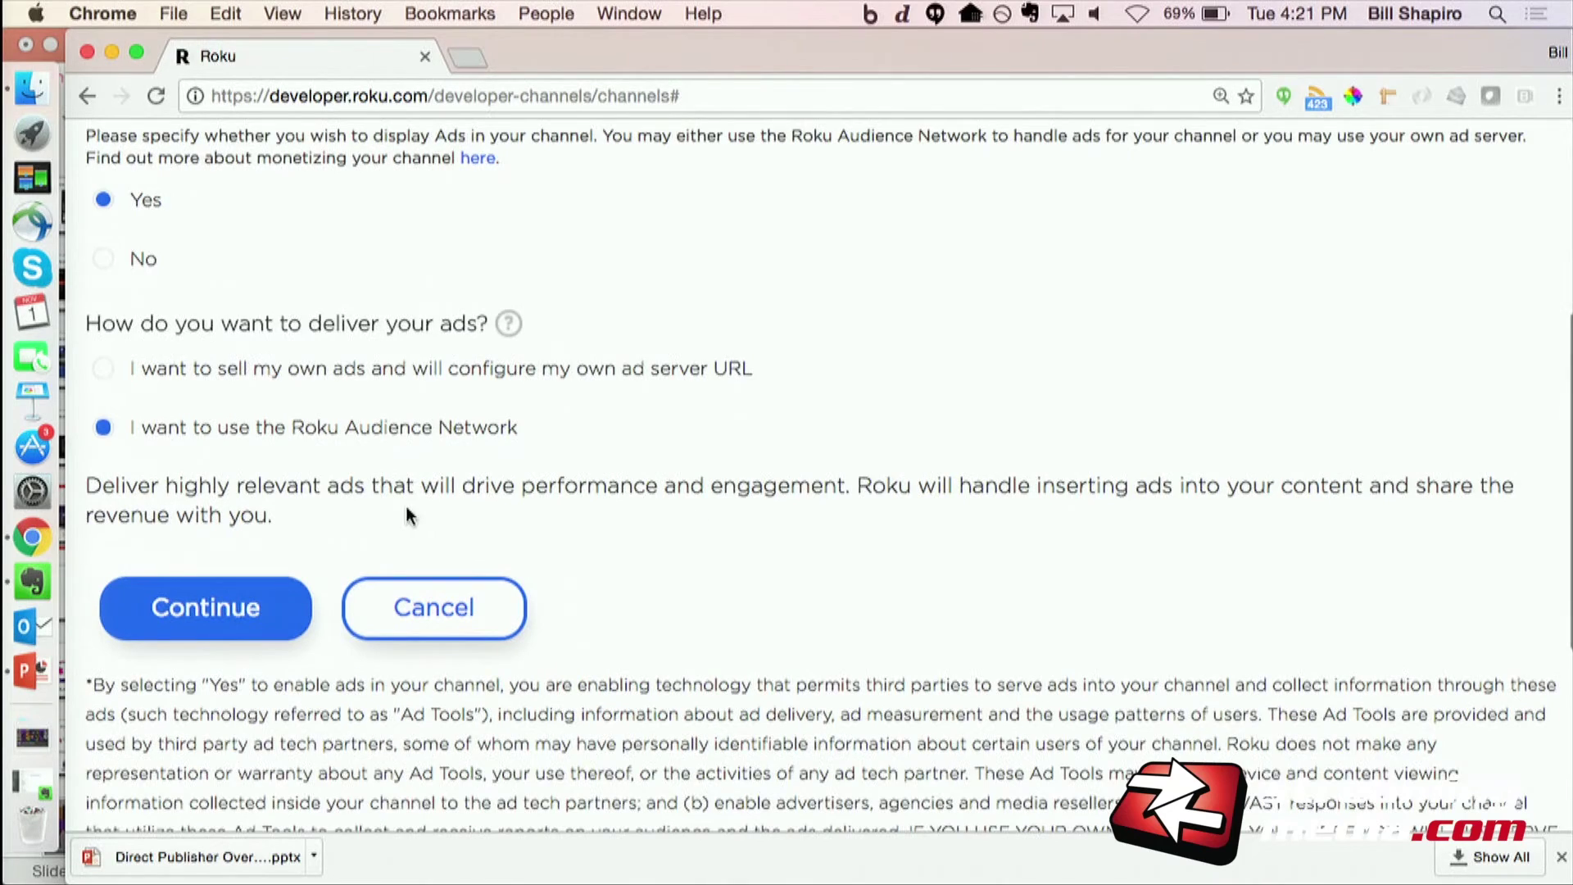
scroll(410, 516, down, 3)
click(239, 485)
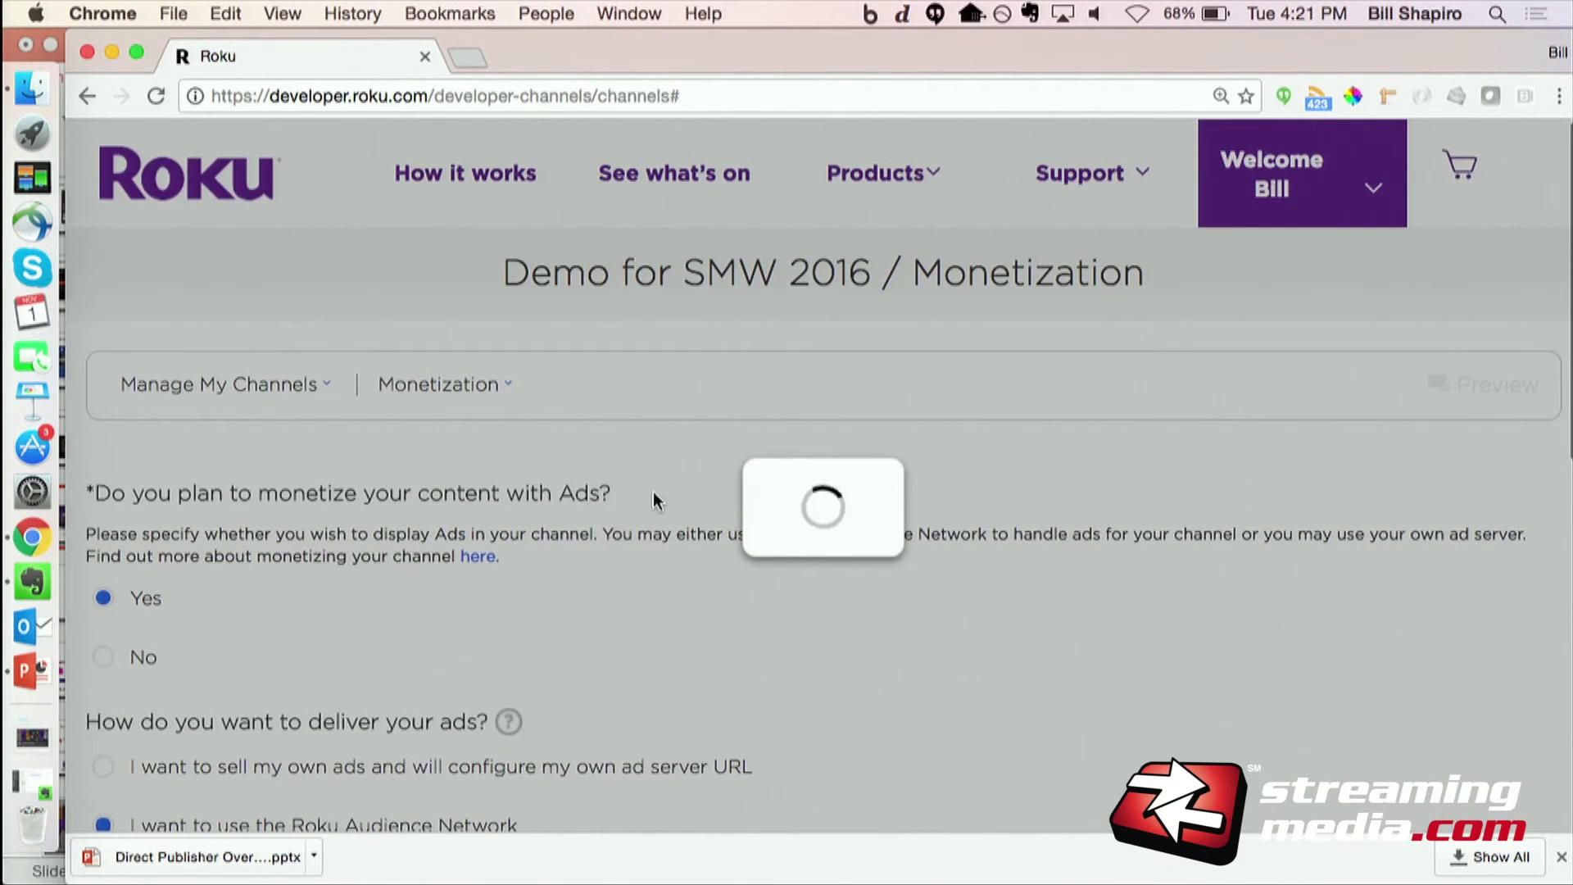
Step: Review the Screenshots page and auto-generate a screenshot of the channel
scroll(715, 632, down, 5)
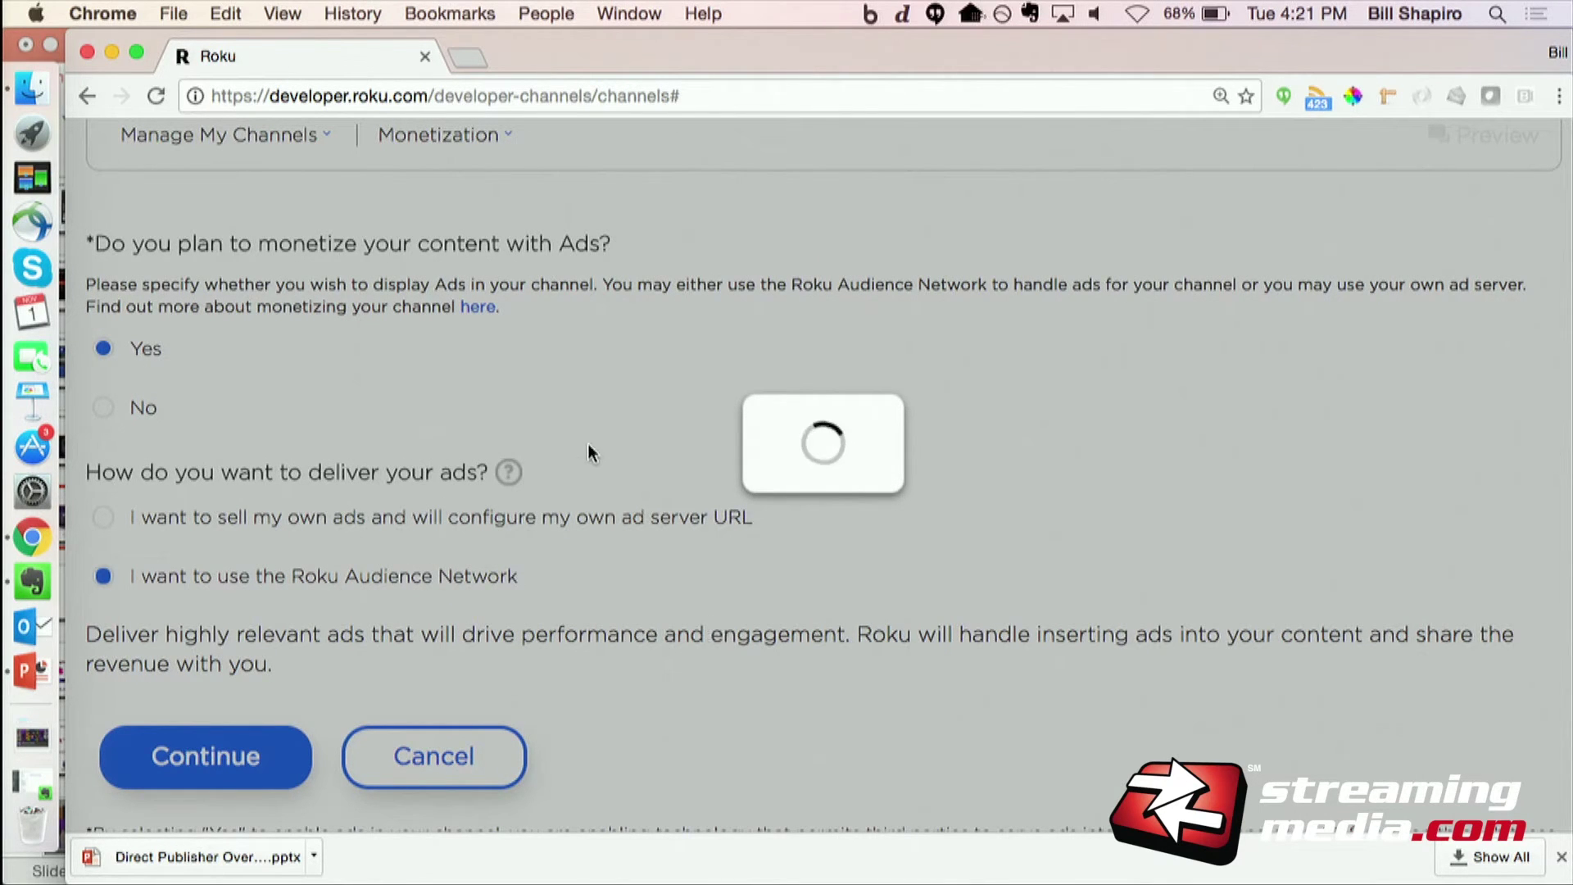
scroll(586, 450, up, 4)
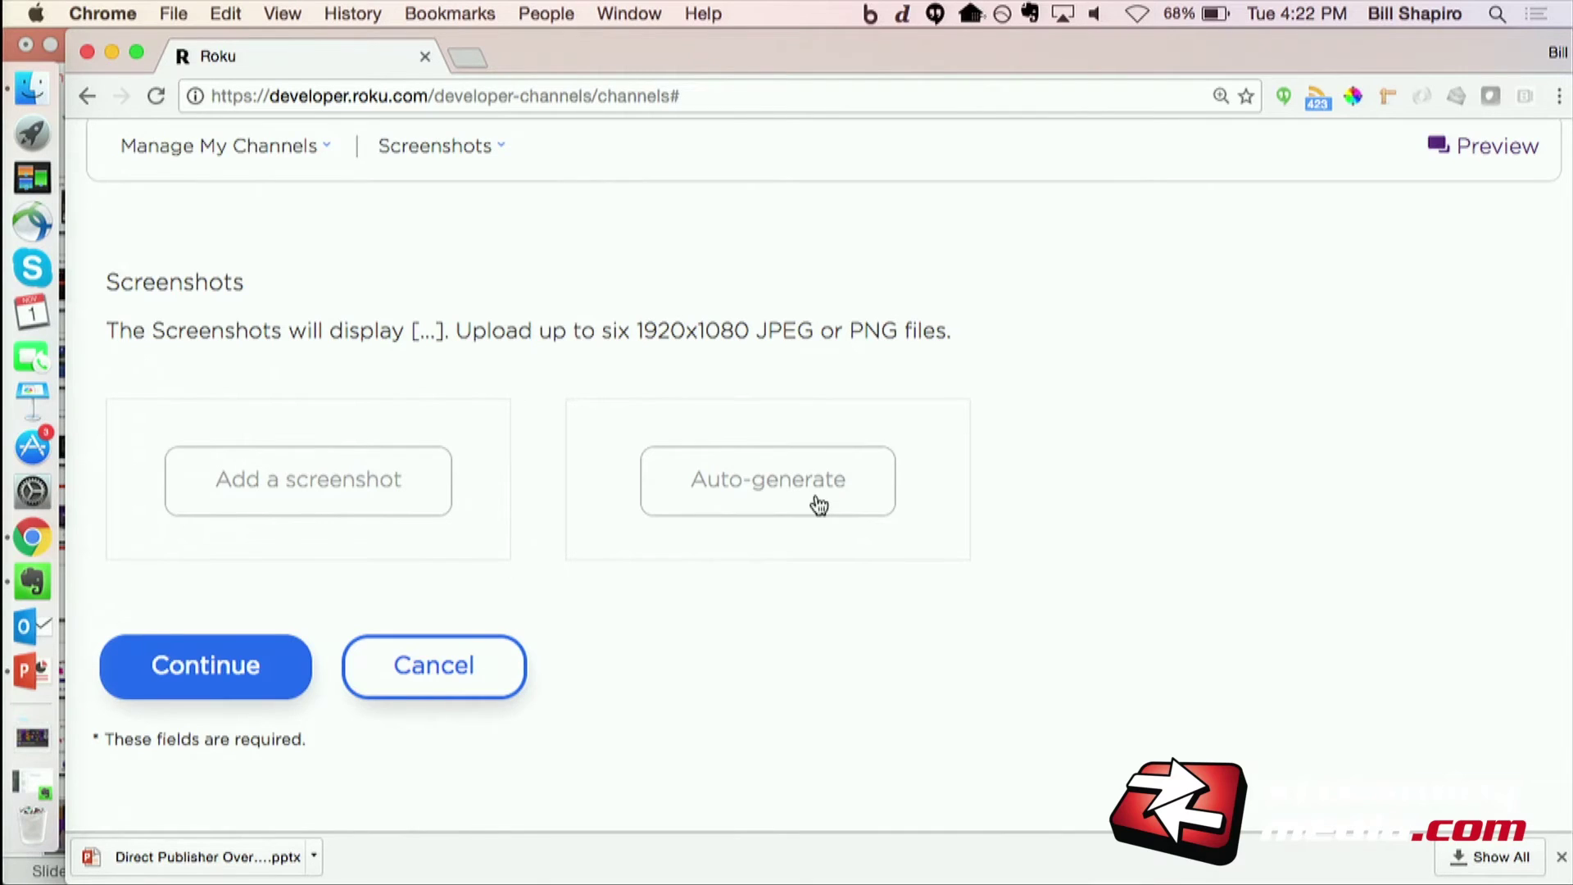
click(817, 503)
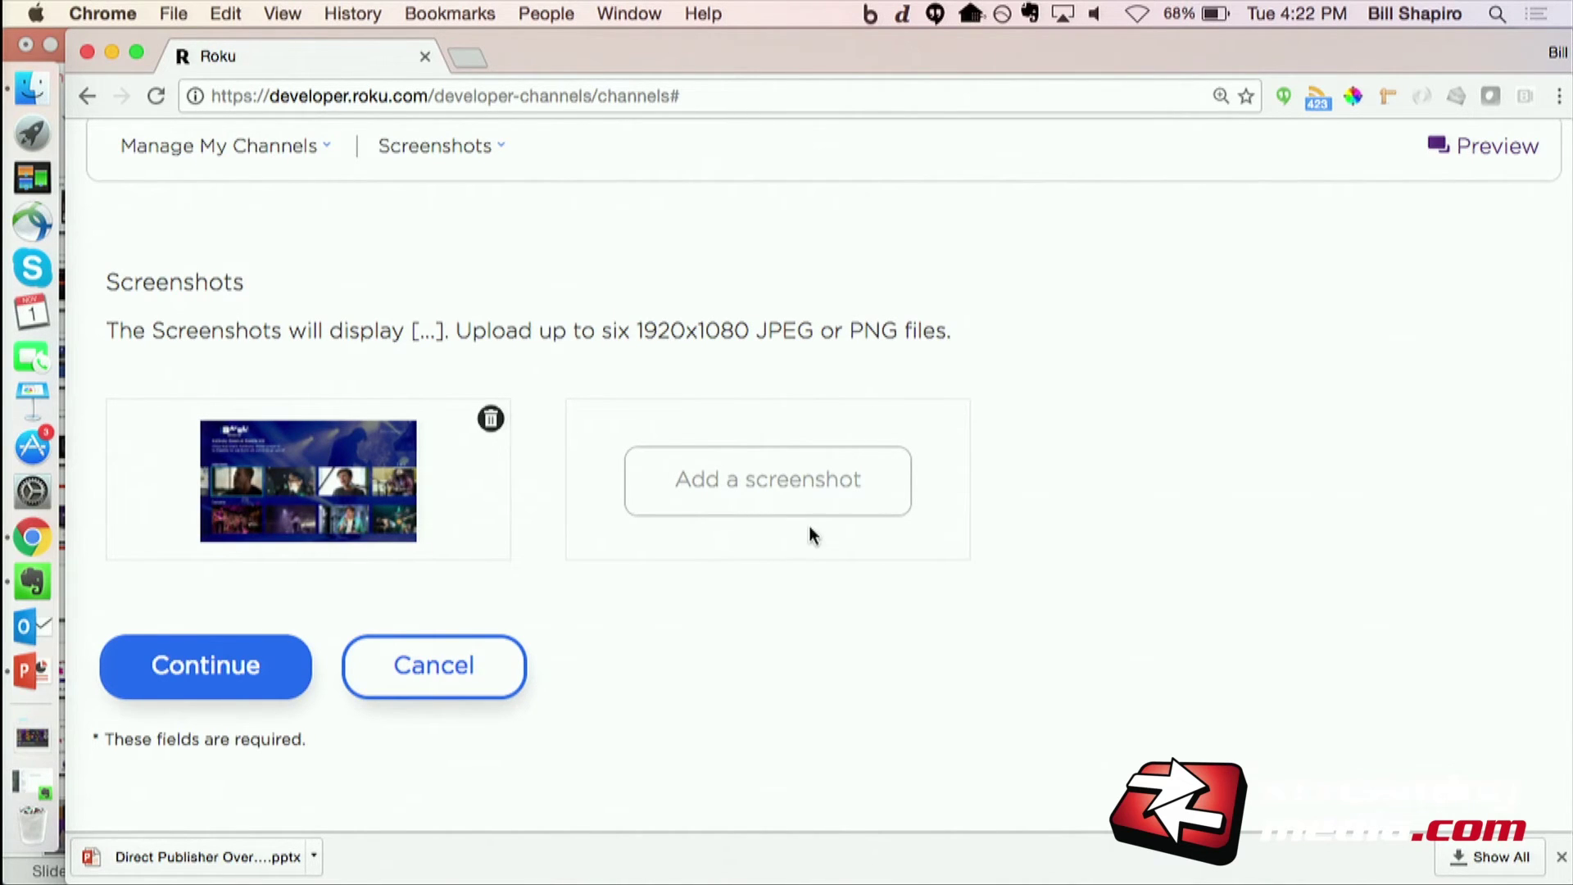
Step: Save the screenshots and continue to the Support Information page
click(146, 694)
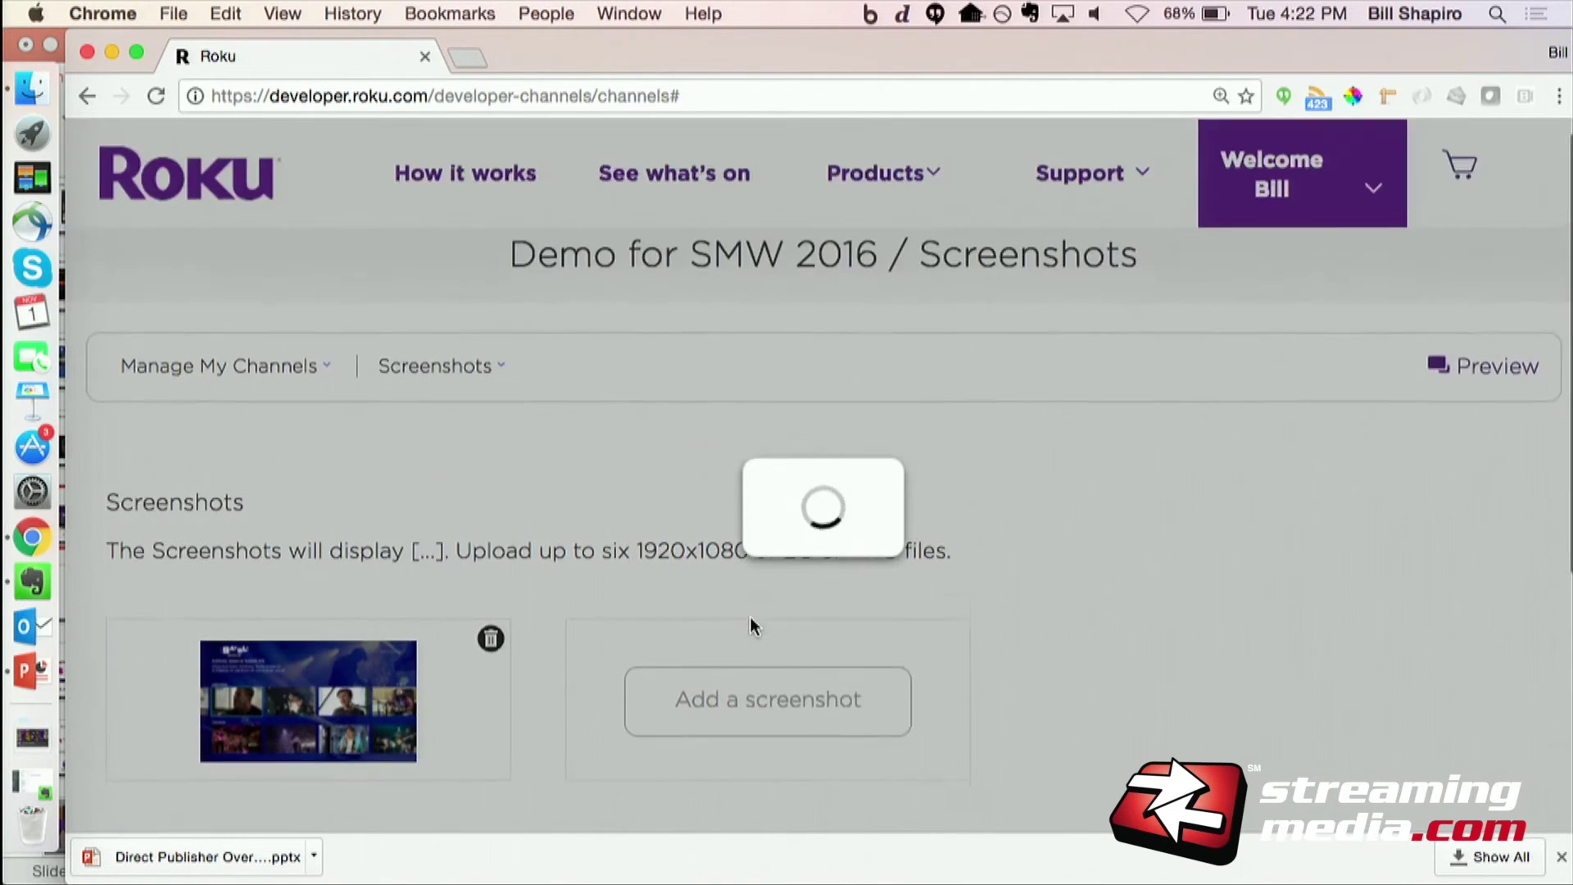
scroll(729, 729, down, 5)
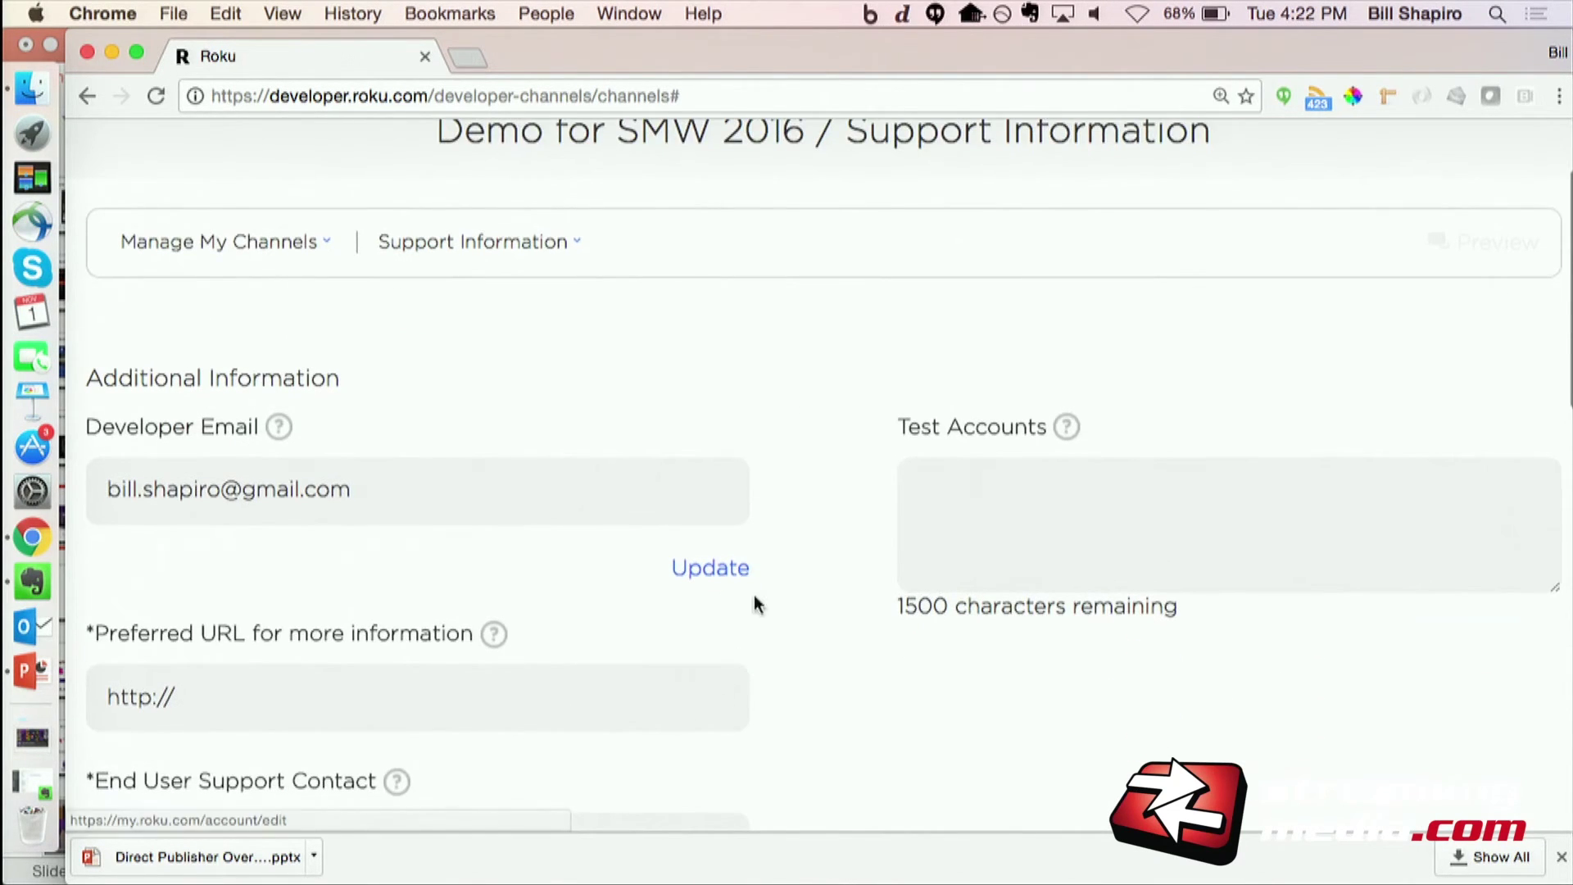
Step: Jump to the Preview and Publish section from the channel section list
scroll(787, 387, down, 8)
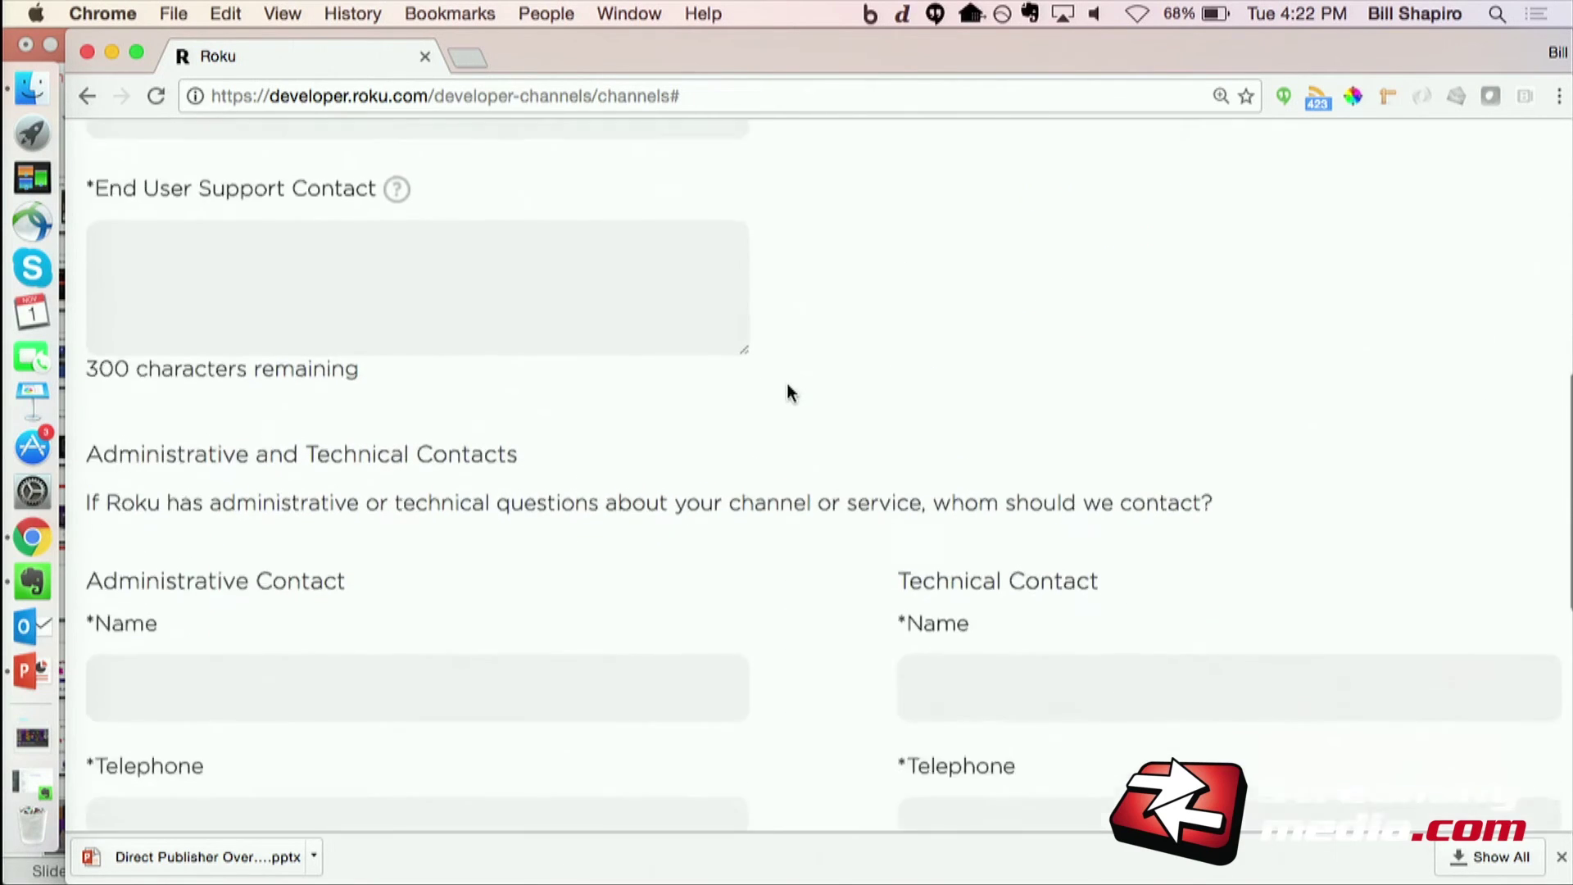
scroll(786, 393, down, 3)
scroll(786, 393, up, 15)
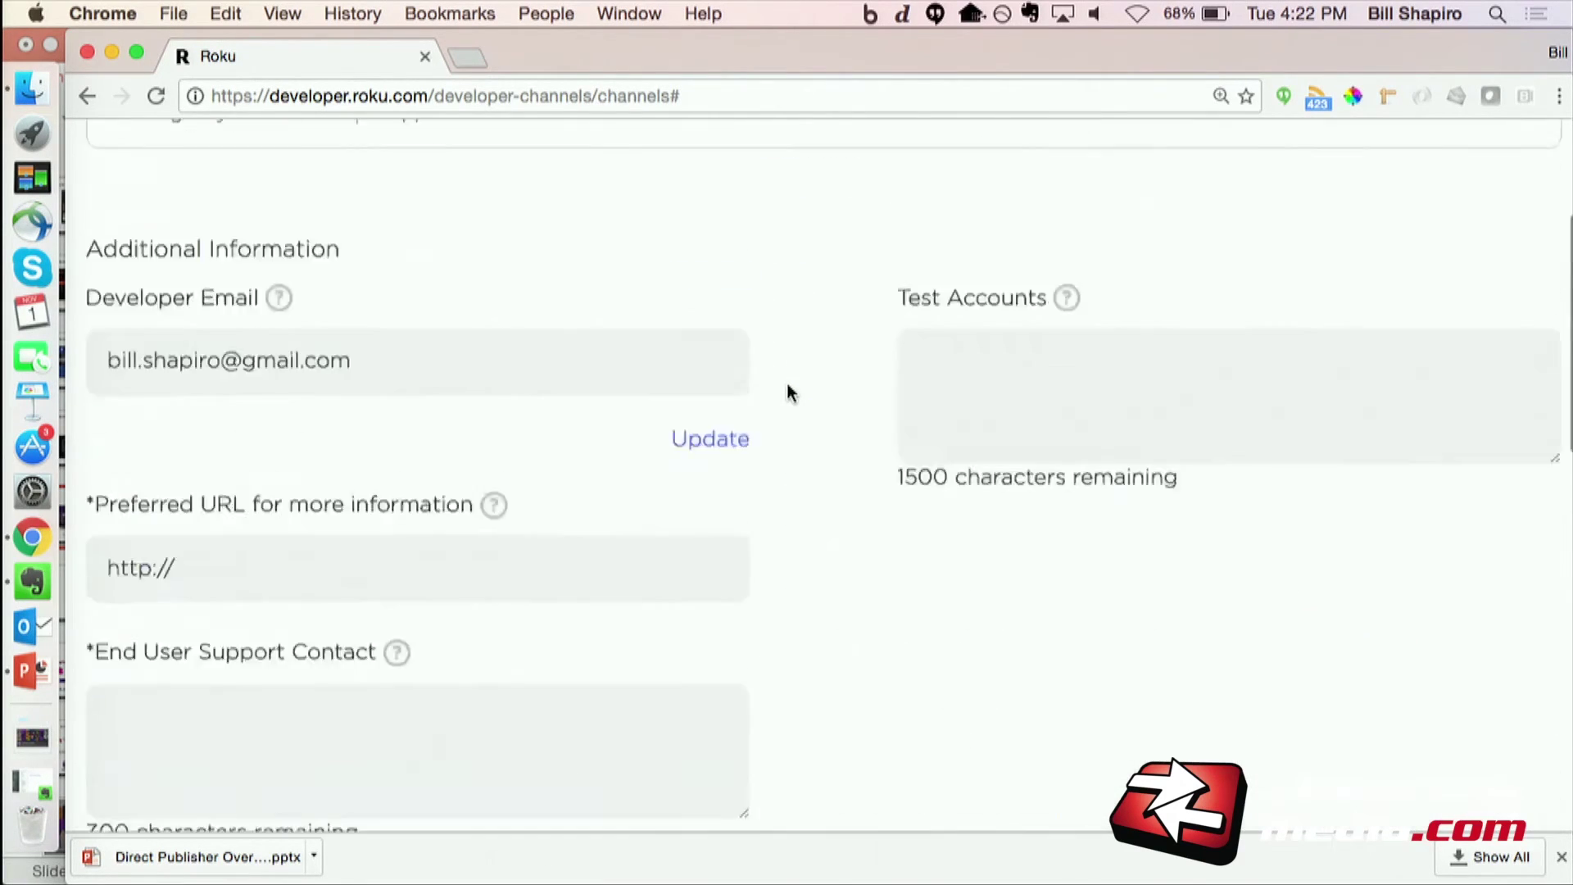
click(491, 385)
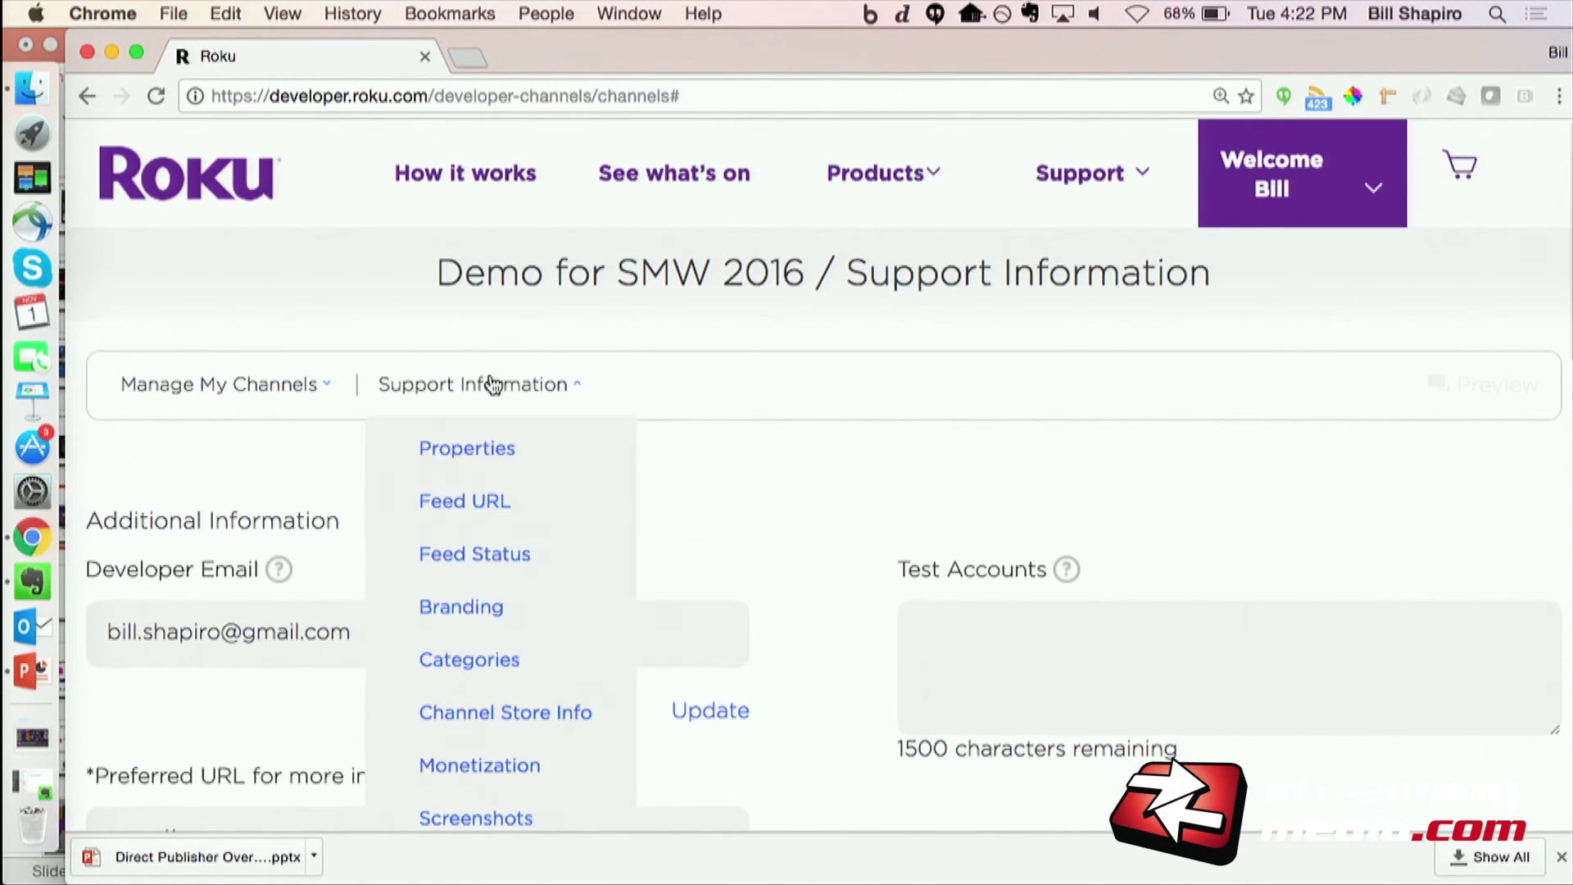
scroll(562, 603, down, 1)
scroll(562, 603, down, 3)
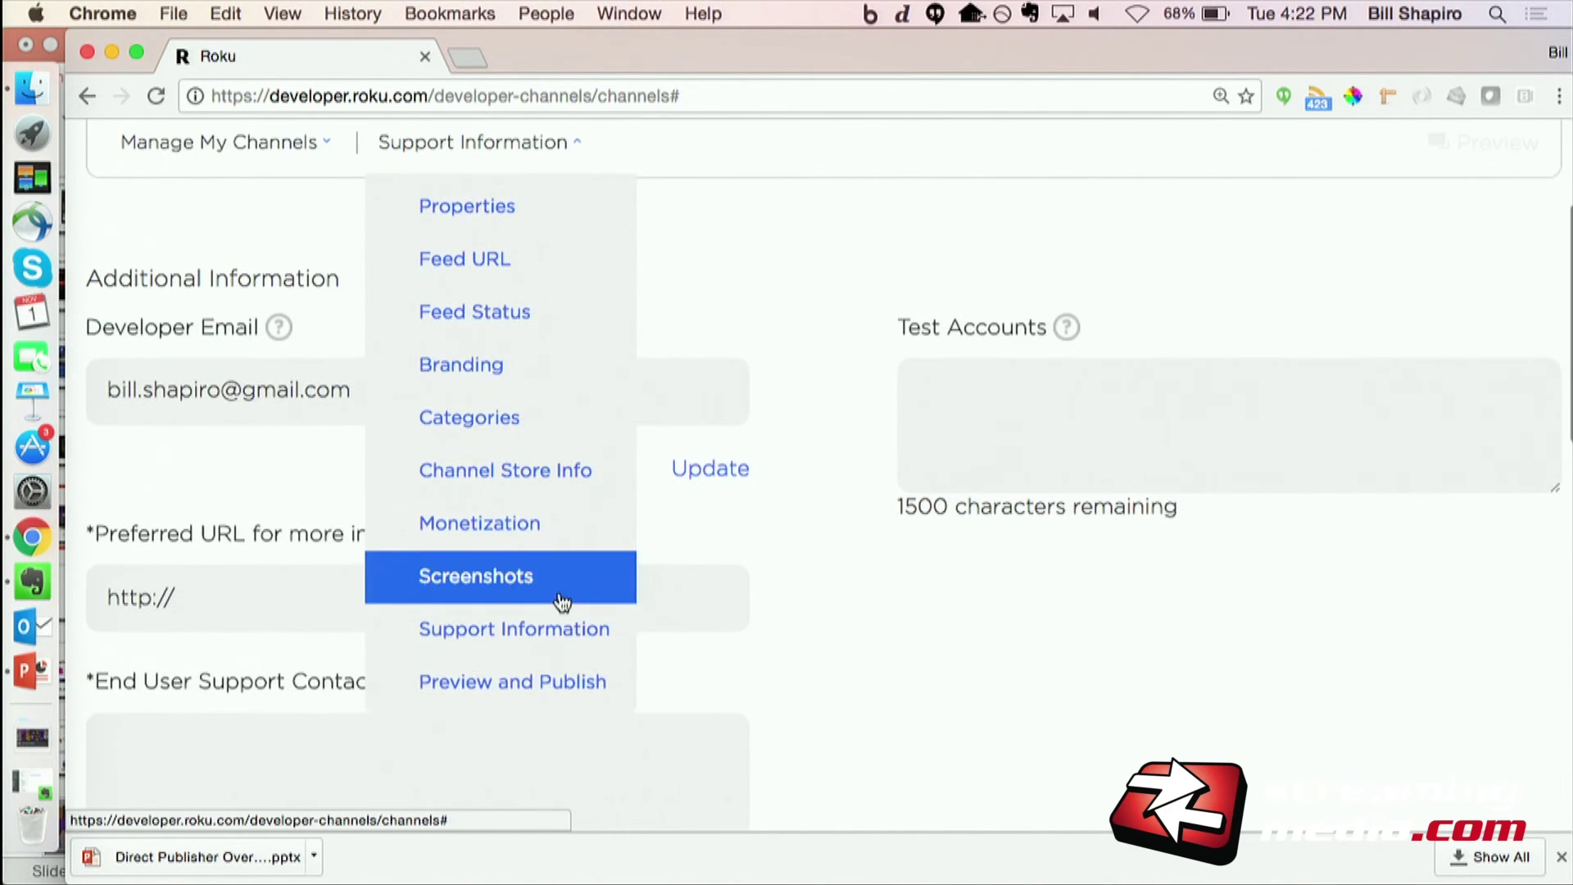
click(519, 681)
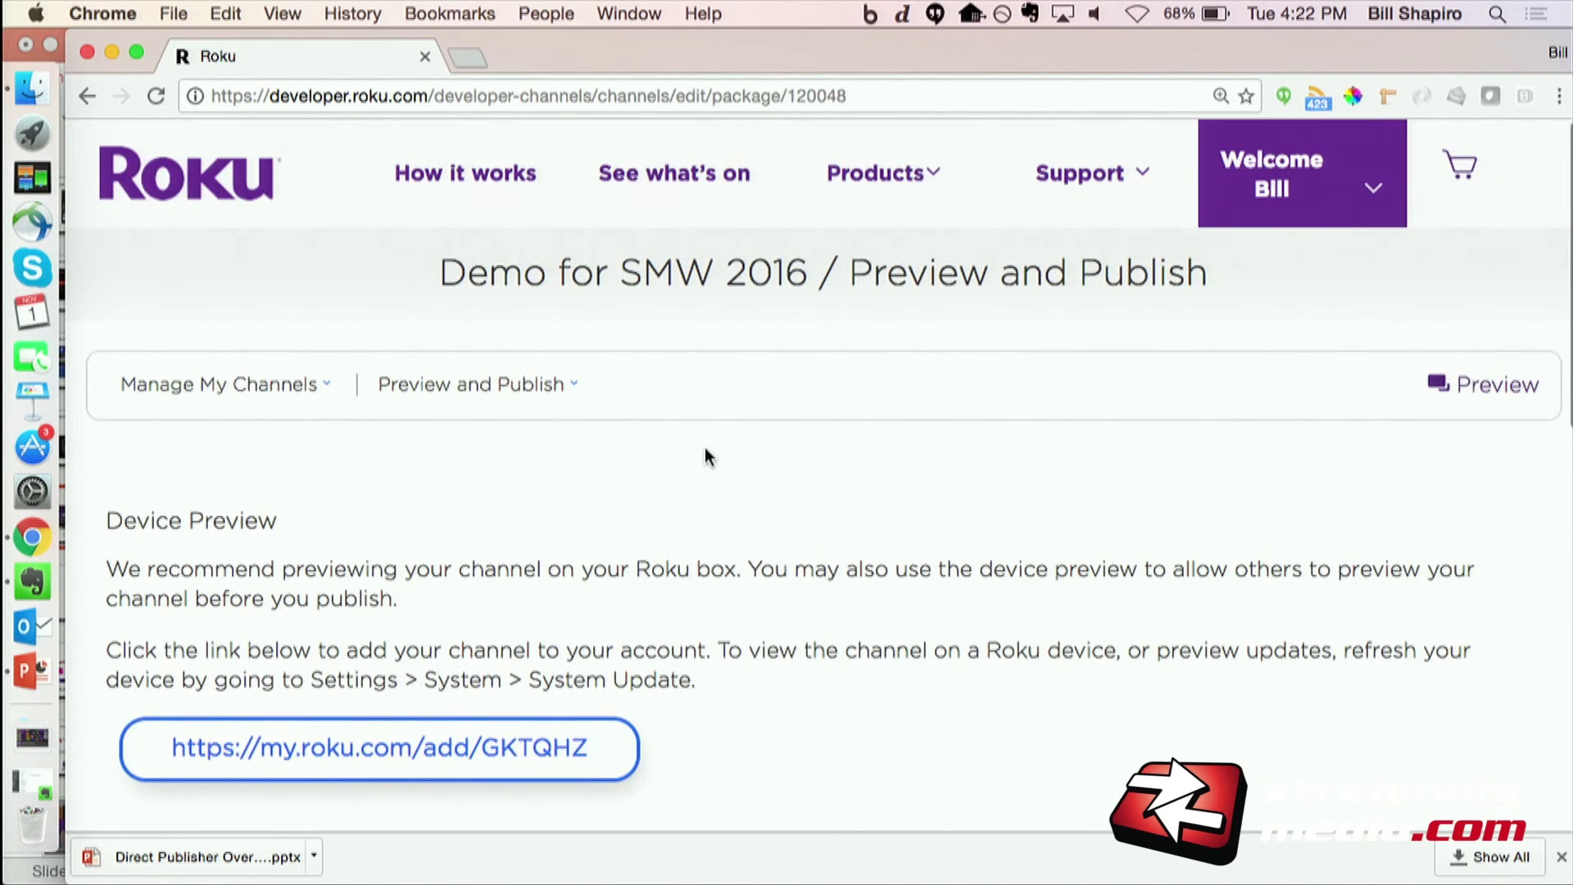
Step: Open the my.roku.com/add device-preview link in a new tab
scroll(452, 451, down, 5)
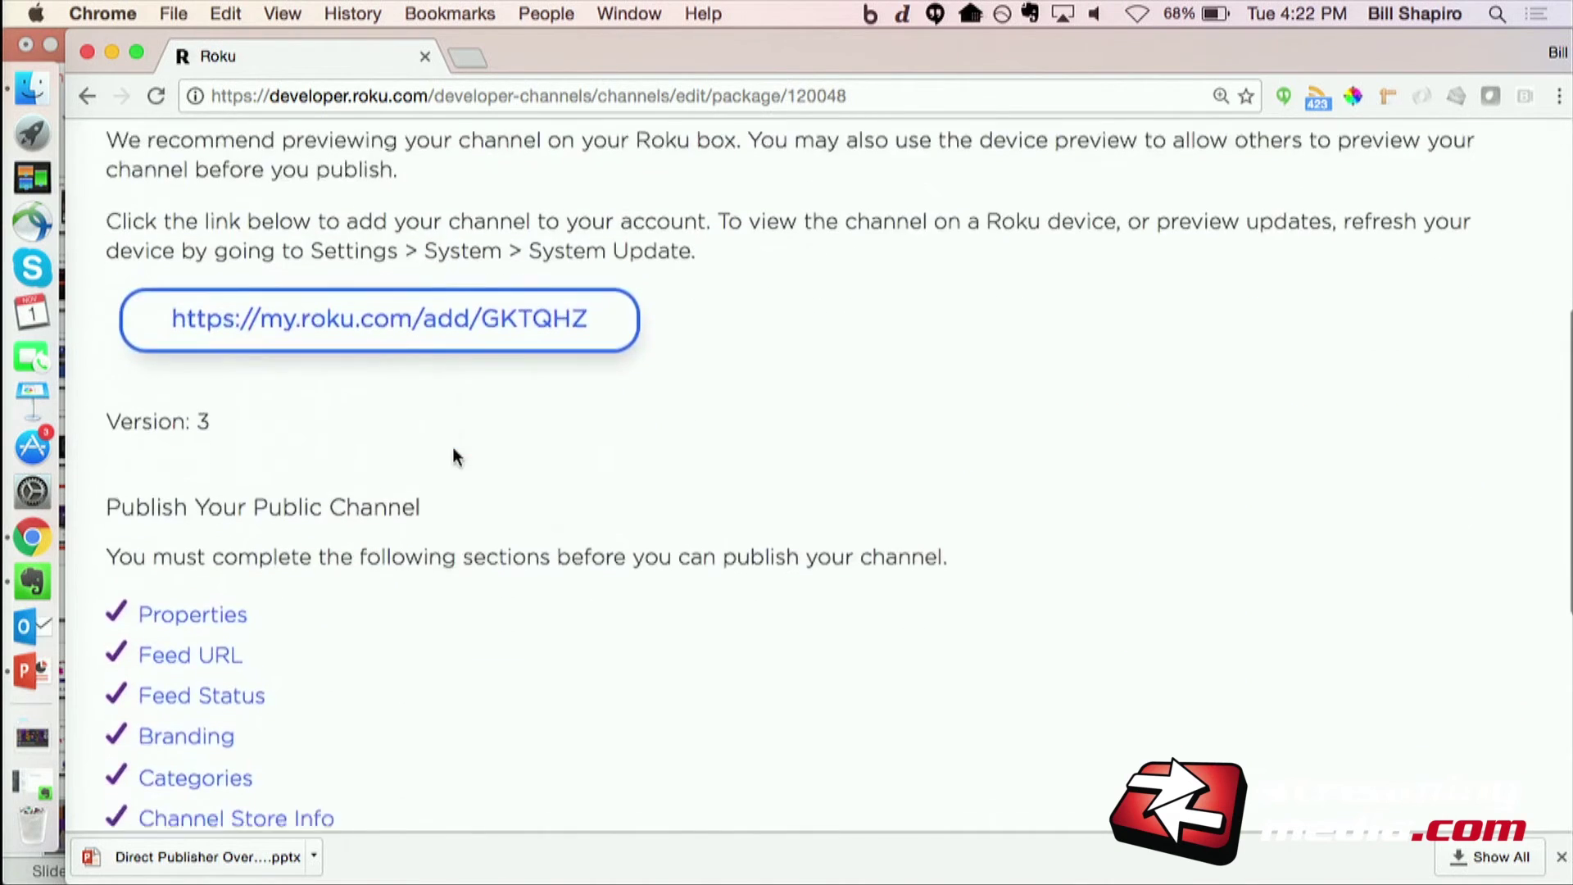
scroll(451, 450, up, 2)
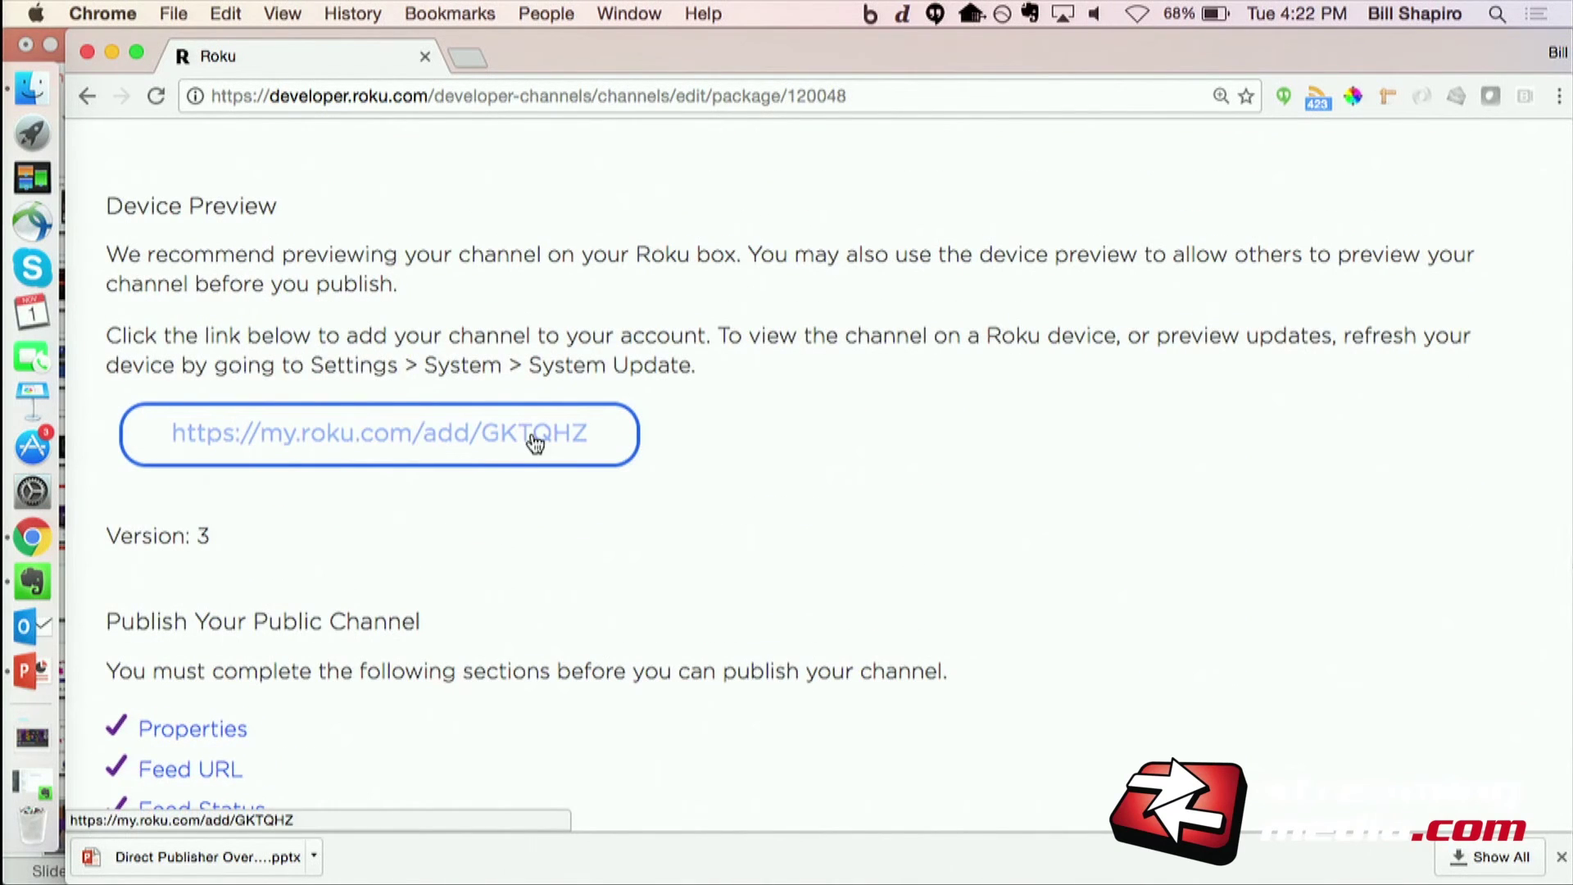
click(399, 450)
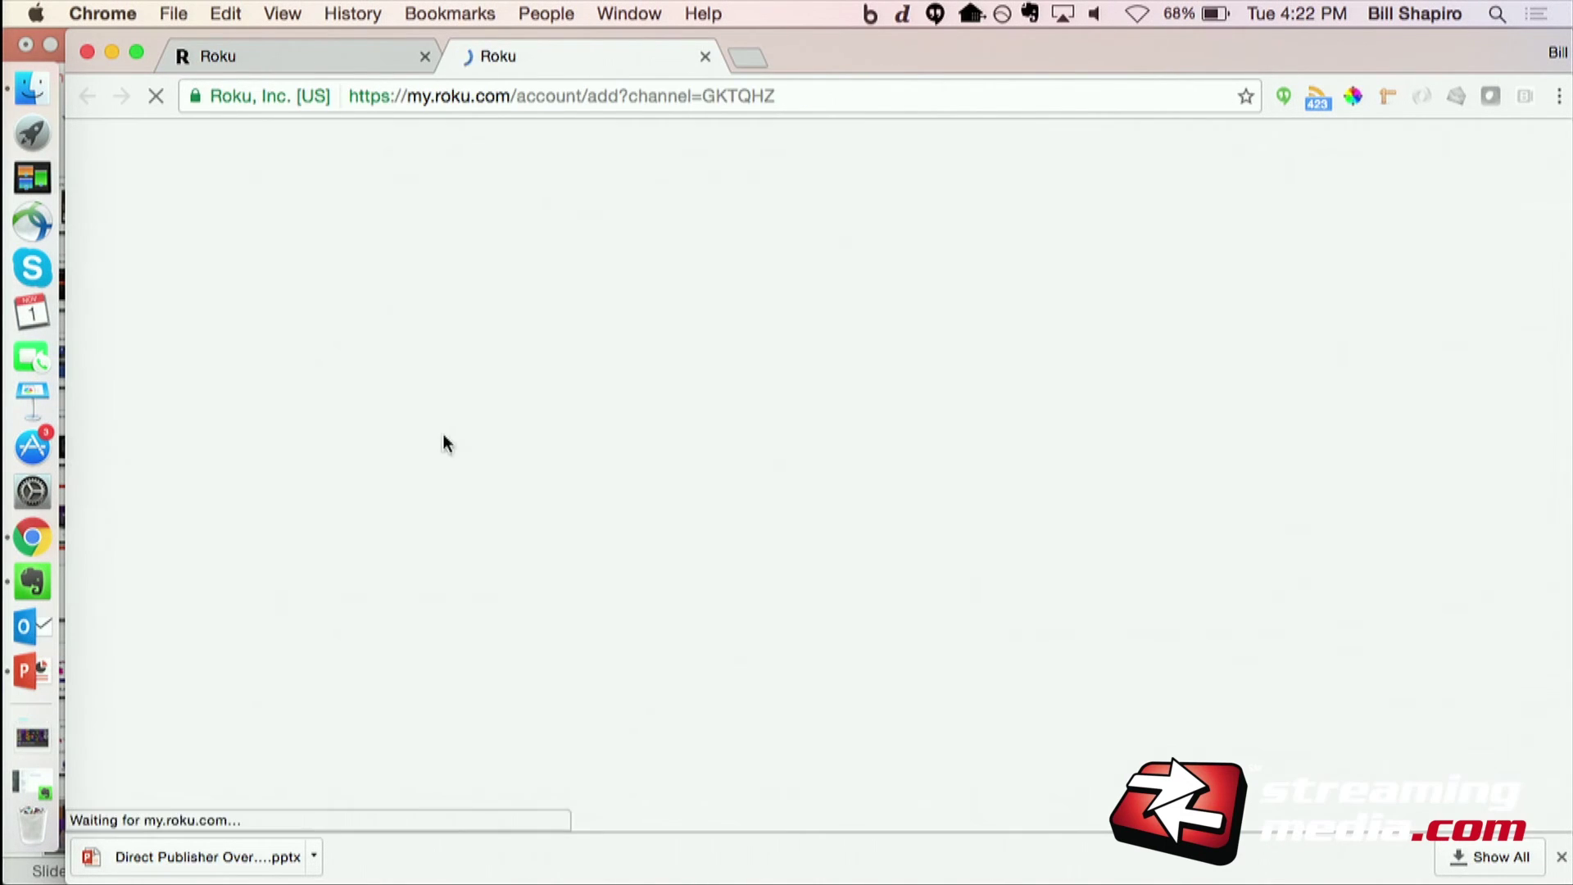
Step: Submit the channel code, confirm adding Demo for SMW 2016, and go to My account
key(Return)
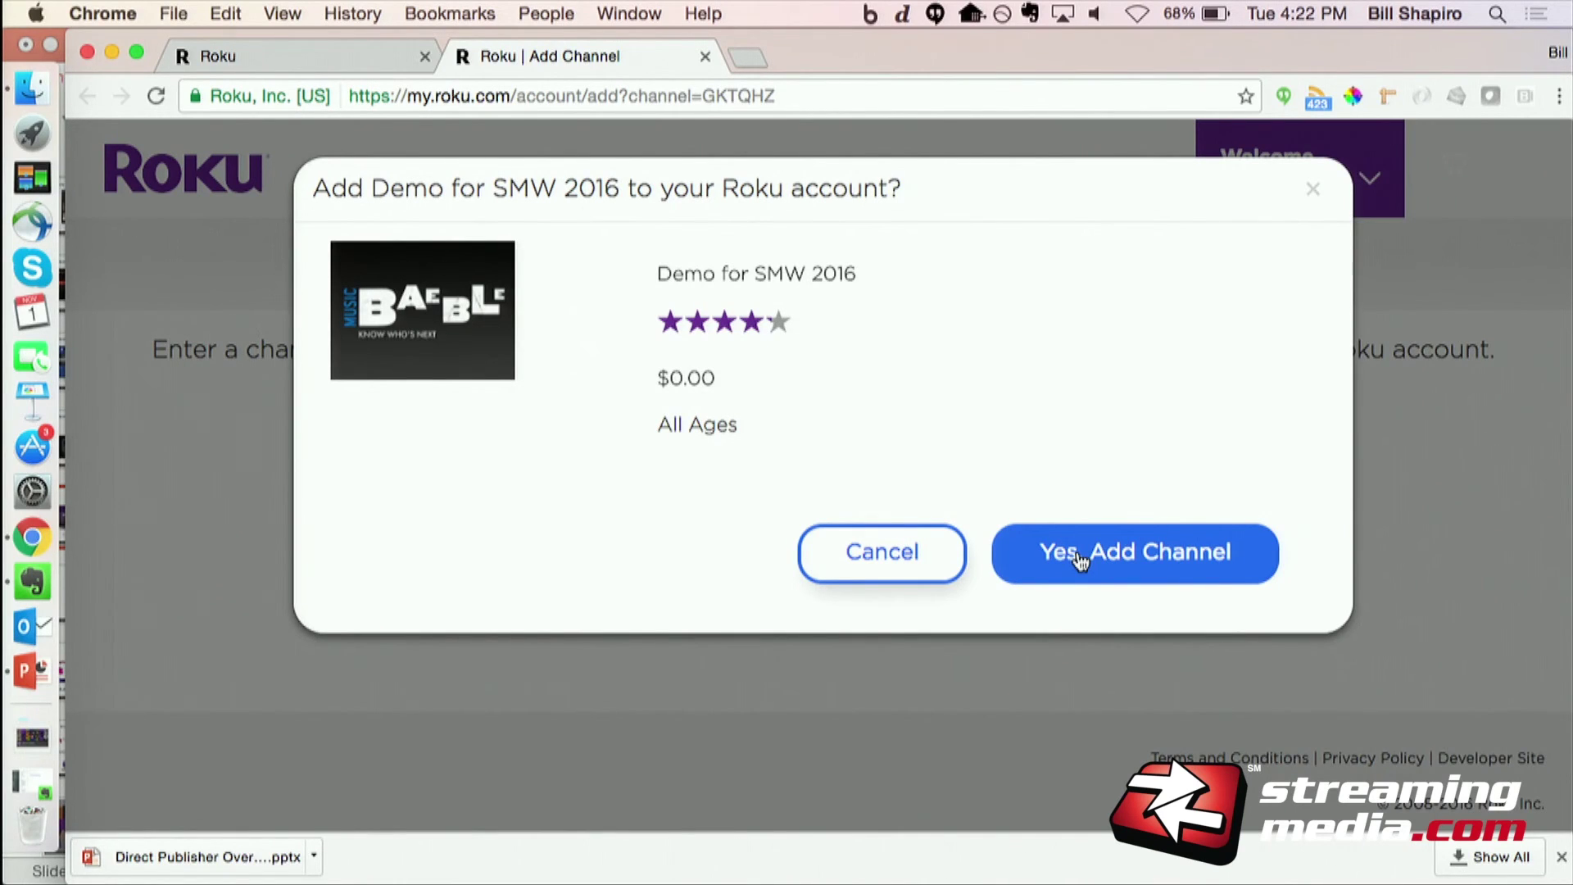
click(1311, 190)
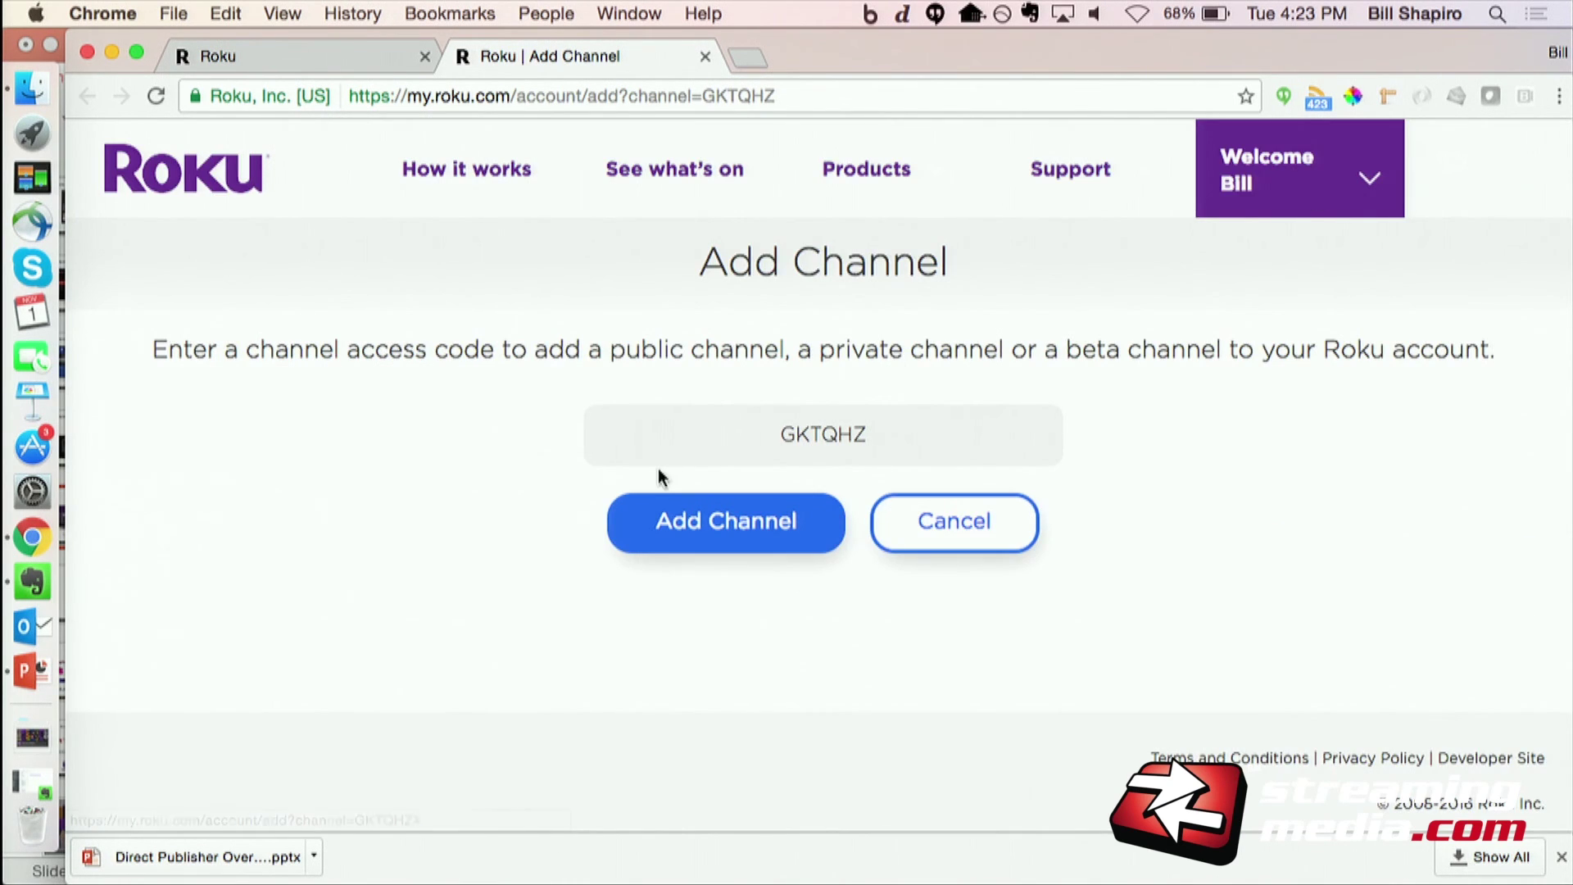
click(954, 525)
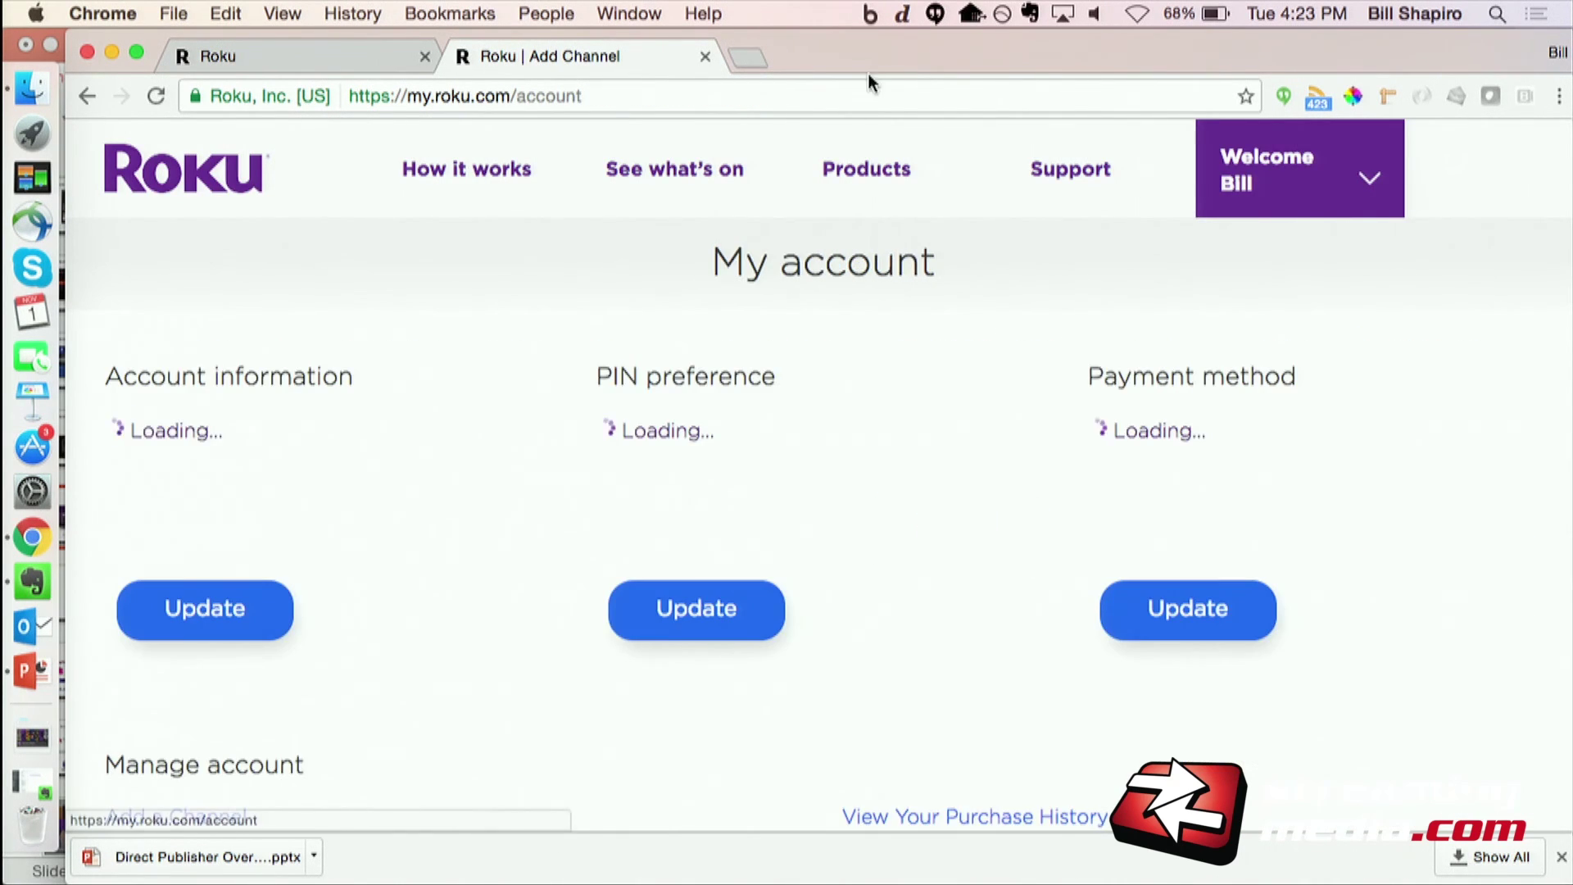
Step: Return to the dashboard tab and view the publish checklist with Support Information incomplete
click(283, 55)
scroll(772, 456, down, 4)
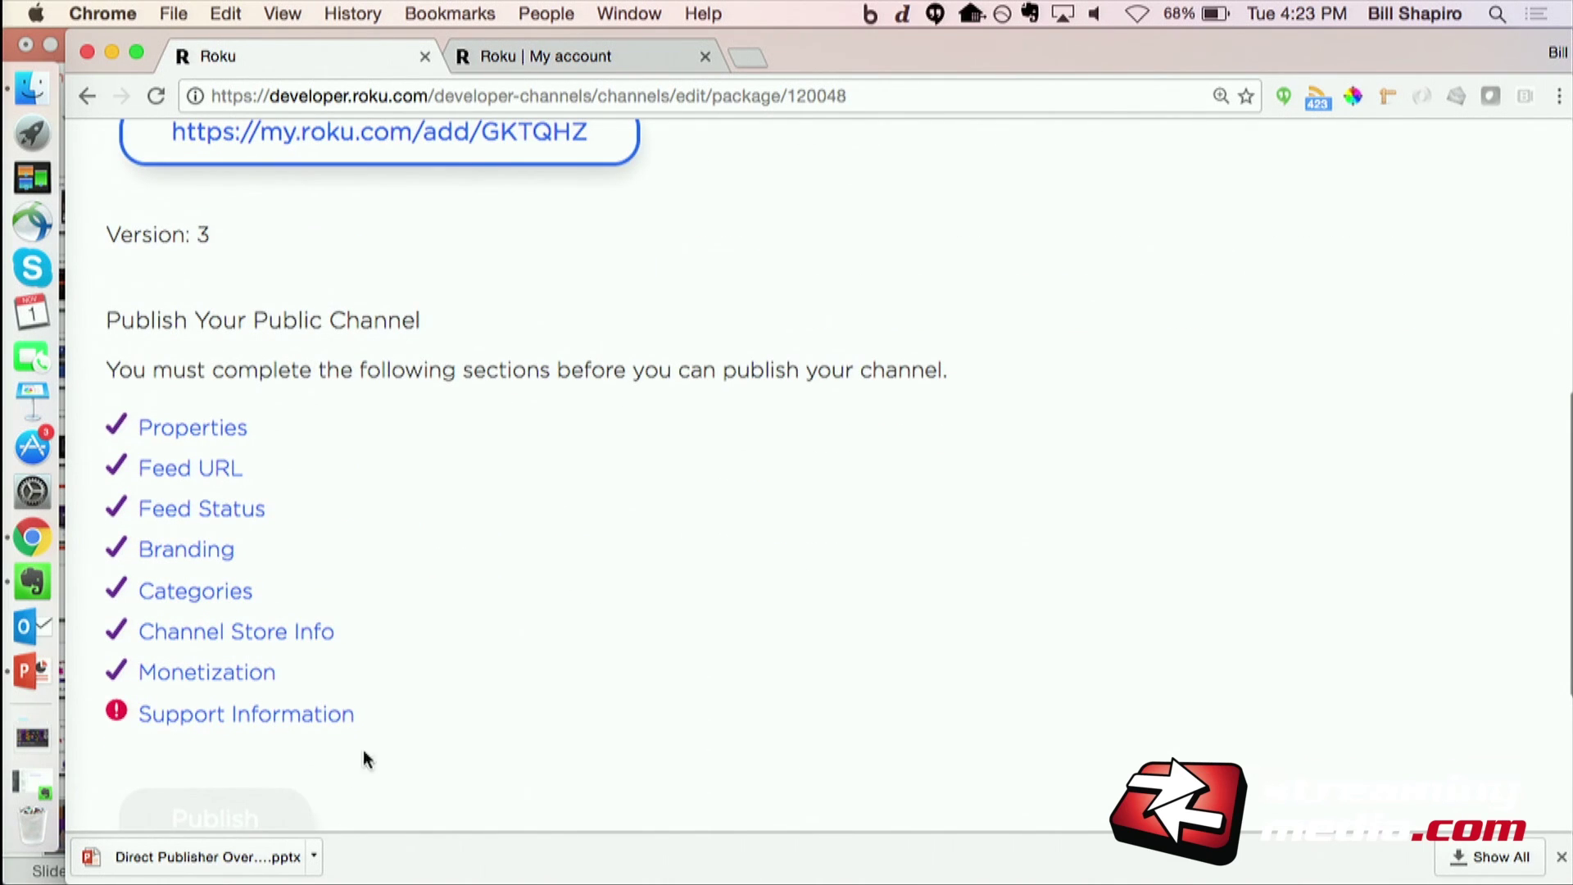
scroll(544, 684, down, 2)
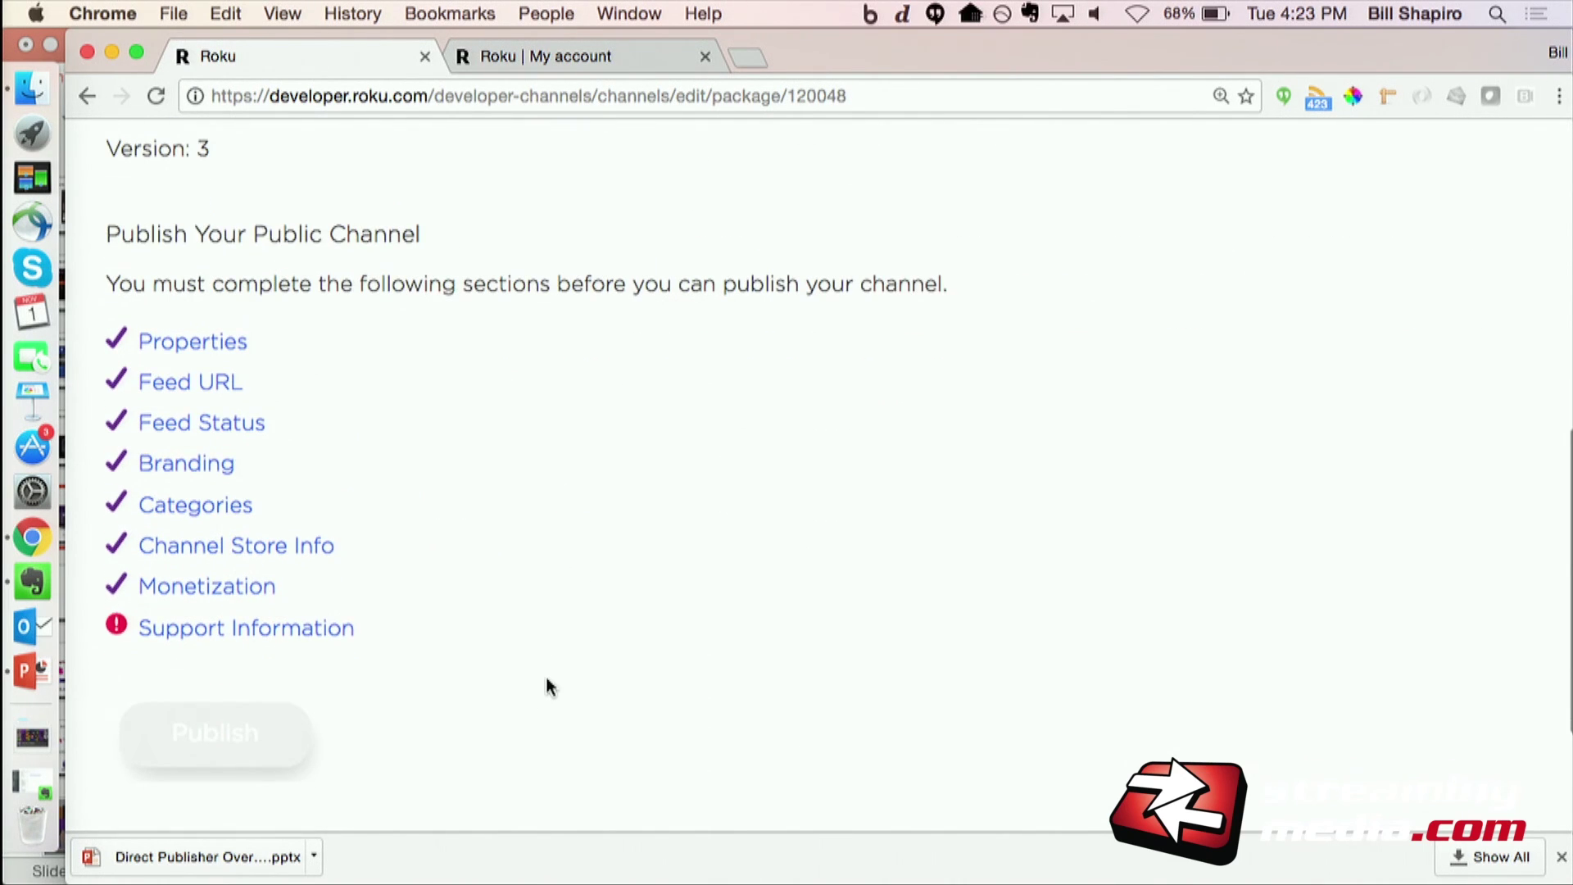
scroll(712, 468, down, 2)
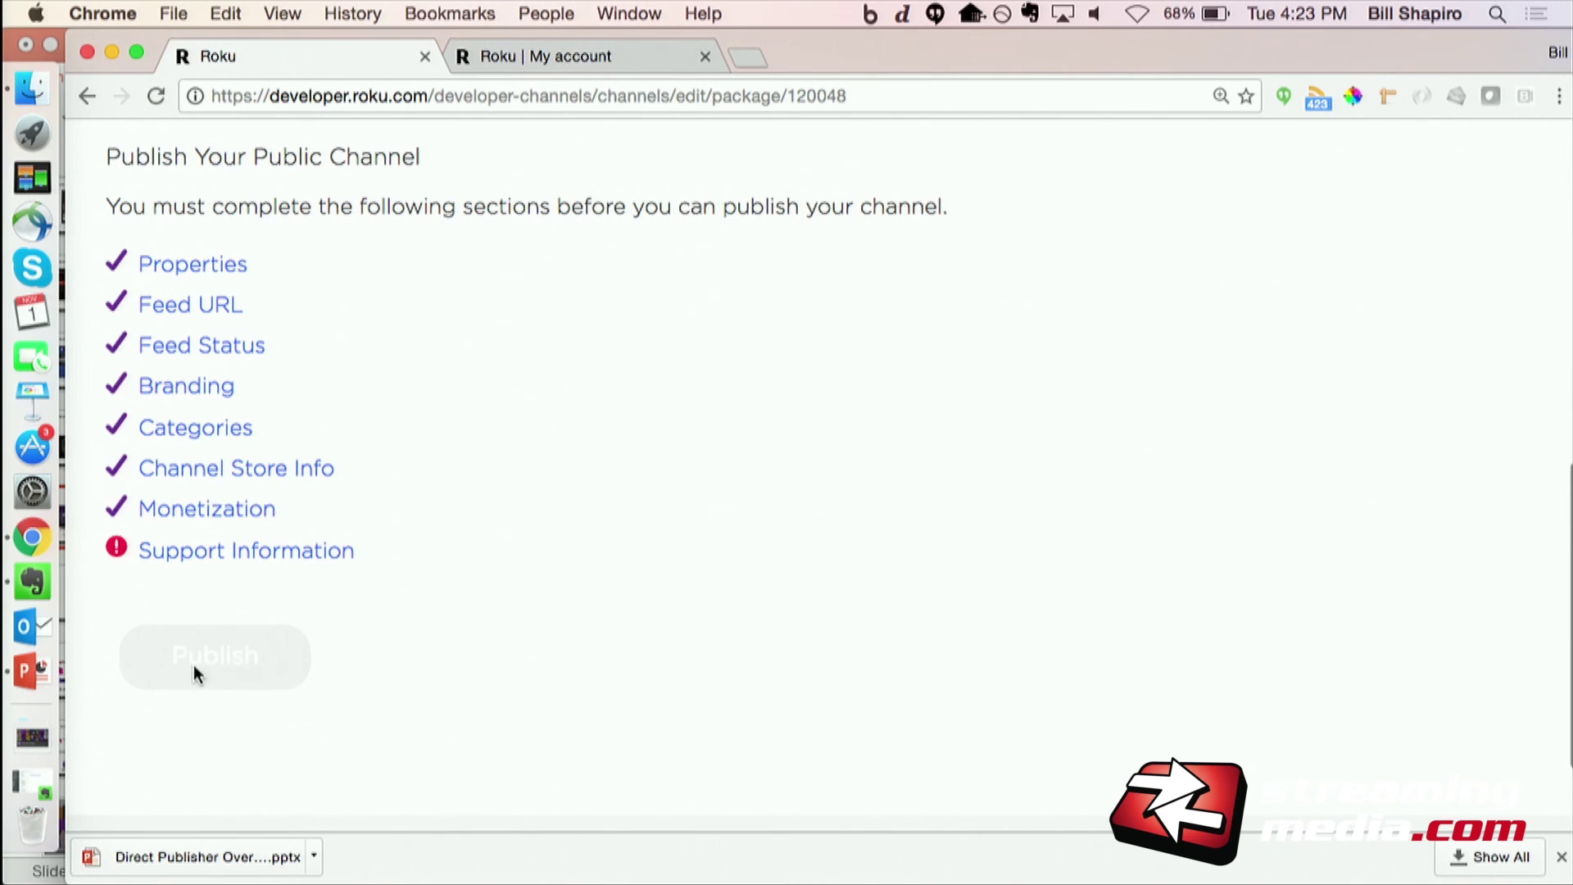